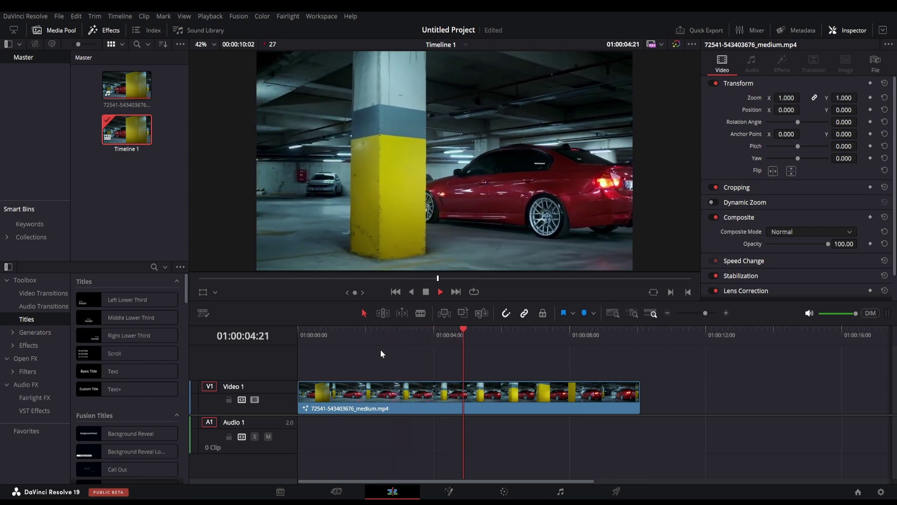
Step: Open the parking-garage clip on the Fusion page and add a SuperPolygons node for MediaIn1
{"action": "left_click", "coordinate": [453, 492]}
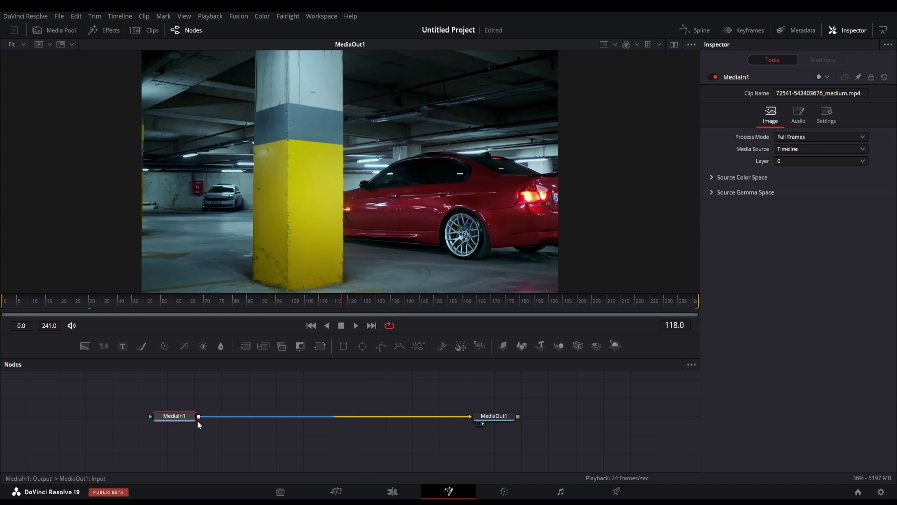
{"action": "key", "text": "shift+space"}
{"action": "type", "text": "superp"}
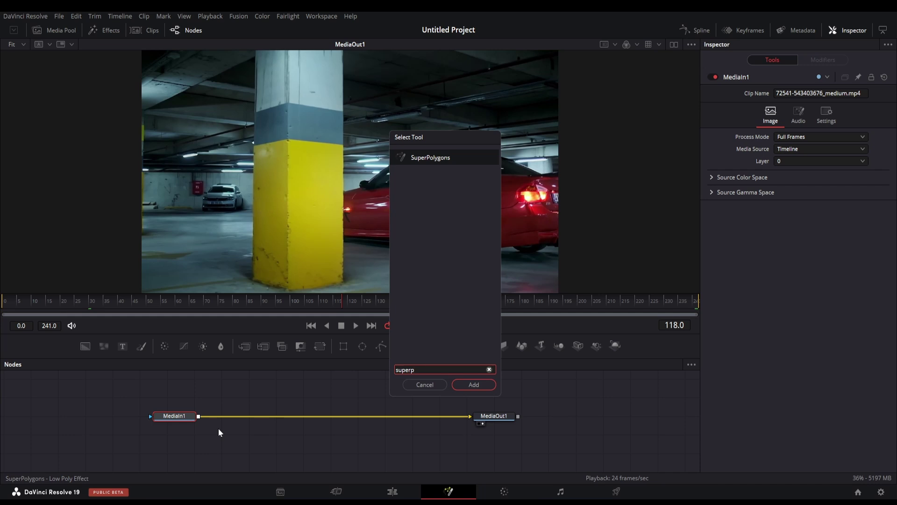
{"action": "left_click", "coordinate": [487, 384]}
Step: Feed MediaIn1 into SuperPolygons1 and arrange the nodes so SuperPolygons1 is merged over MediaIn1 in Merge1
{"action": "left_click_drag", "start_coordinate": [223, 440], "coordinate": [293, 434]}
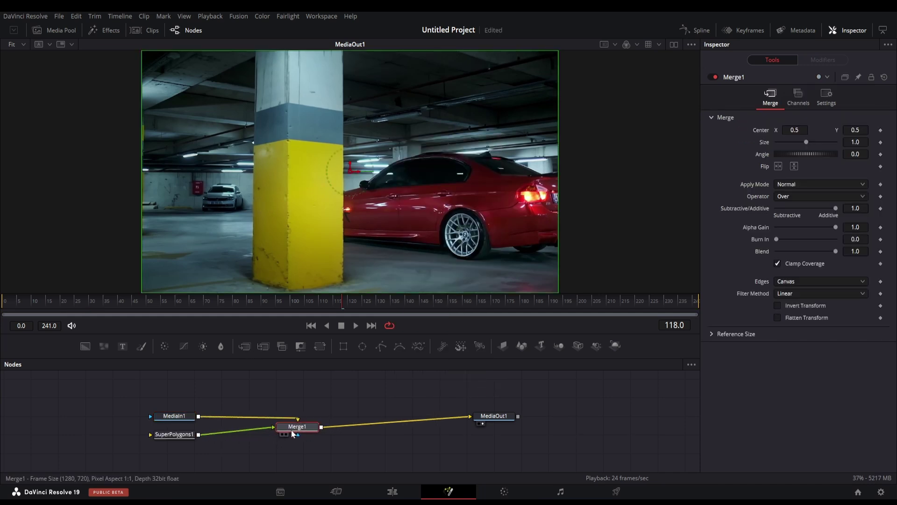
{"action": "left_click_drag", "start_coordinate": [174, 434], "coordinate": [301, 388]}
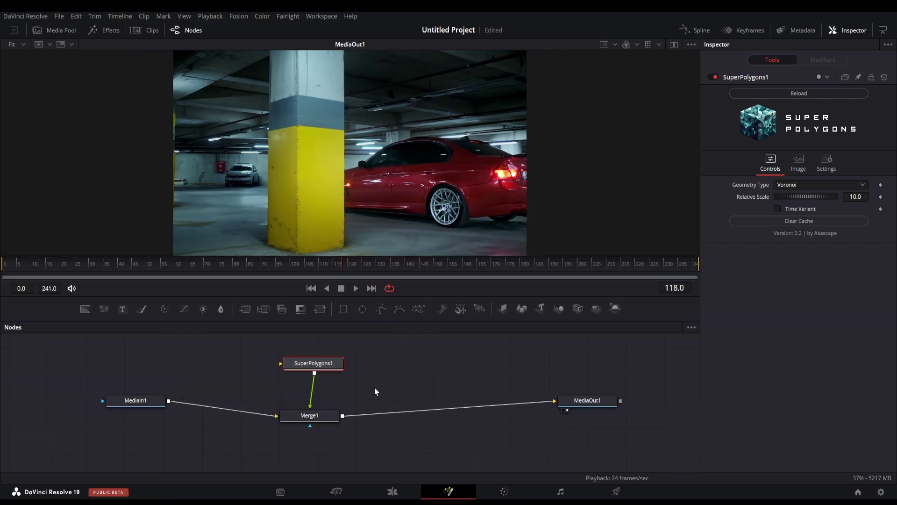
{"action": "left_click_drag", "start_coordinate": [136, 400], "coordinate": [265, 375]}
{"action": "left_click_drag", "start_coordinate": [324, 420], "coordinate": [481, 417]}
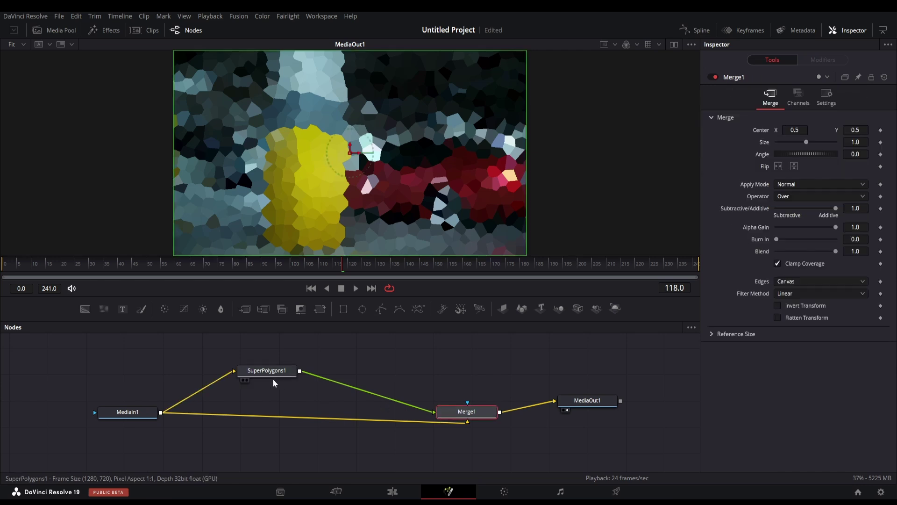
{"action": "left_click_drag", "start_coordinate": [273, 374], "coordinate": [287, 366]}
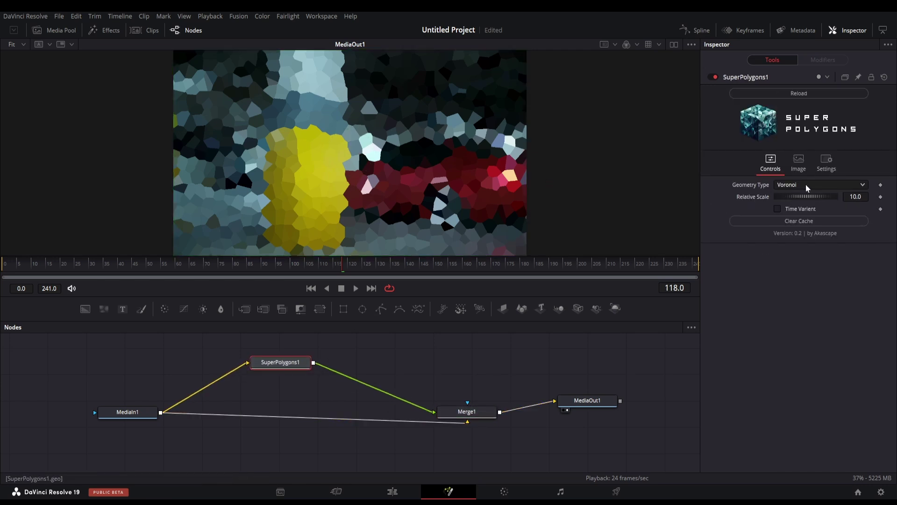
Step: Set the SuperPolygons1 geometry type to Voronoi Layers and play back part of the clip to check it
{"action": "left_click", "coordinate": [825, 185]}
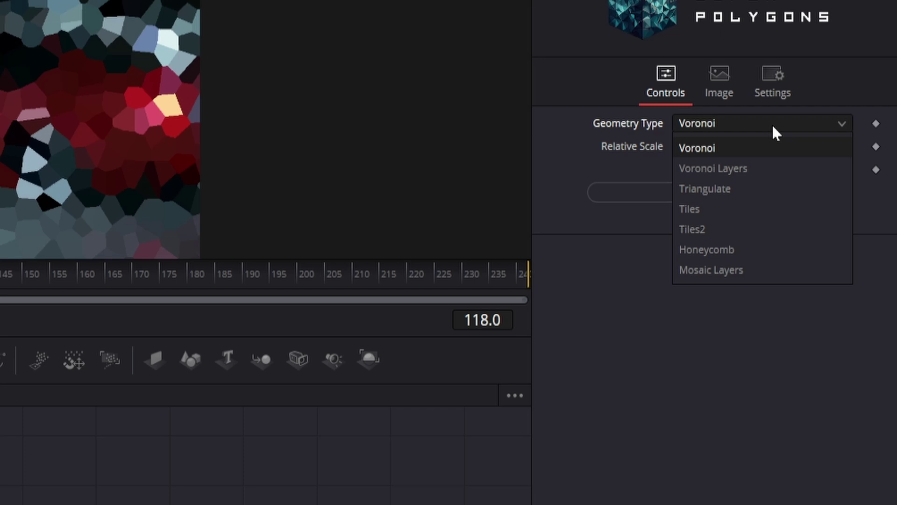
{"action": "left_click", "coordinate": [772, 124]}
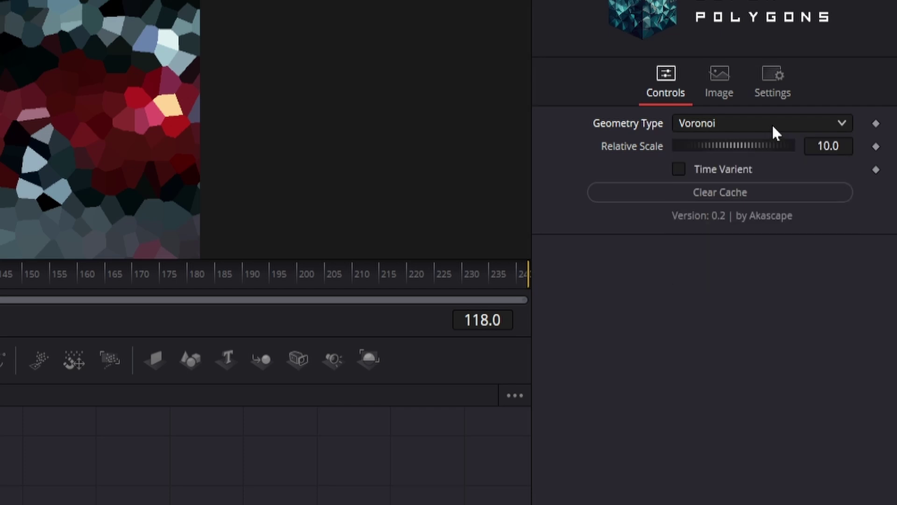
{"action": "left_click", "coordinate": [717, 124]}
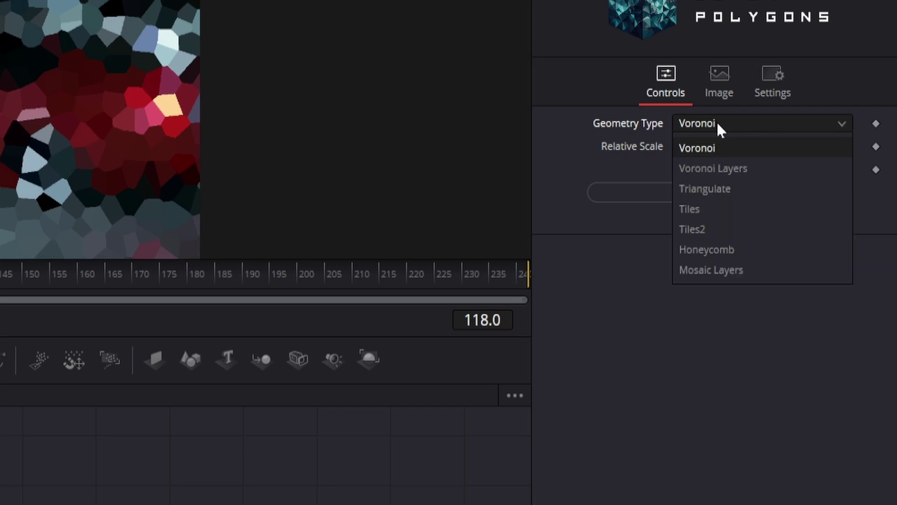
{"action": "left_click", "coordinate": [744, 169]}
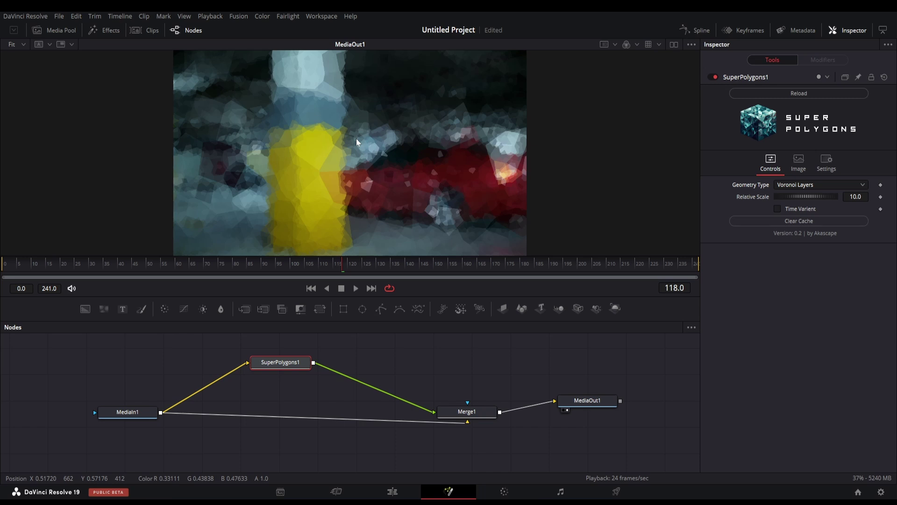
{"action": "key", "text": "space"}
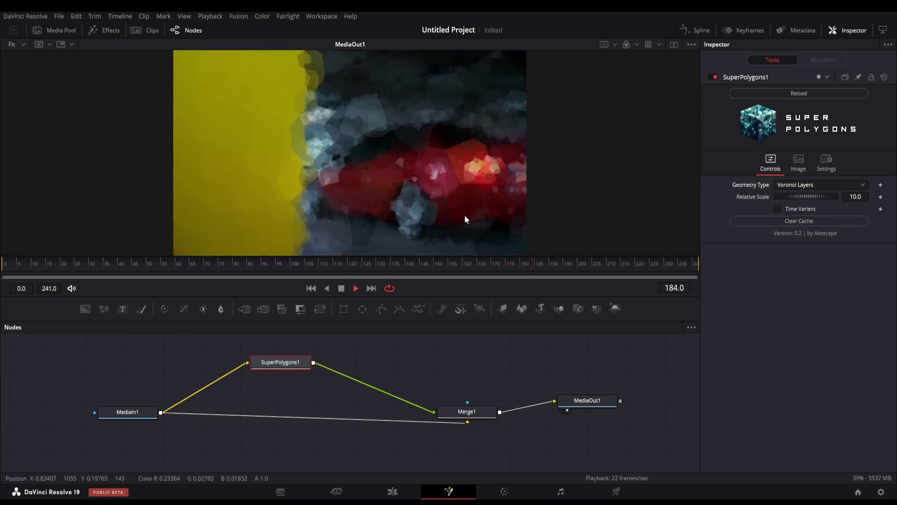
{"action": "key", "text": "space"}
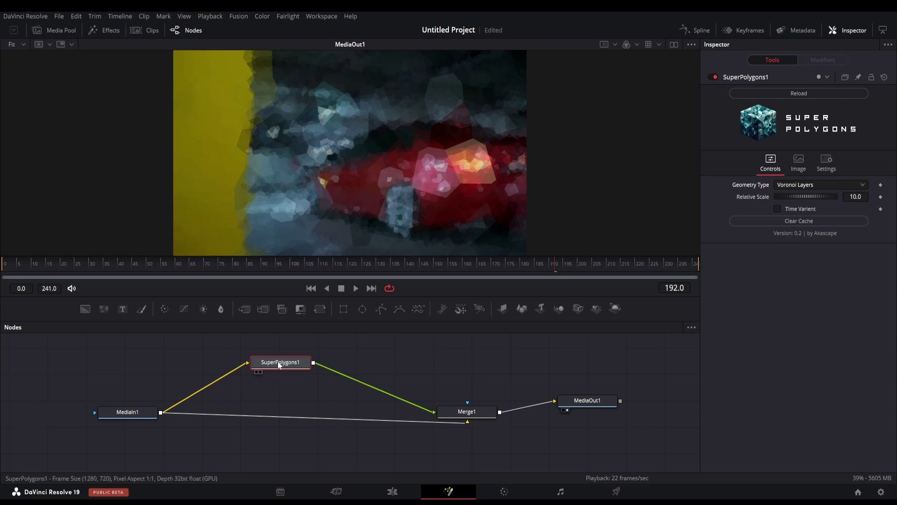
Step: Insert an Edge Detect node between SuperPolygons1 and Merge1
{"action": "left_click_drag", "start_coordinate": [290, 365], "coordinate": [271, 367]}
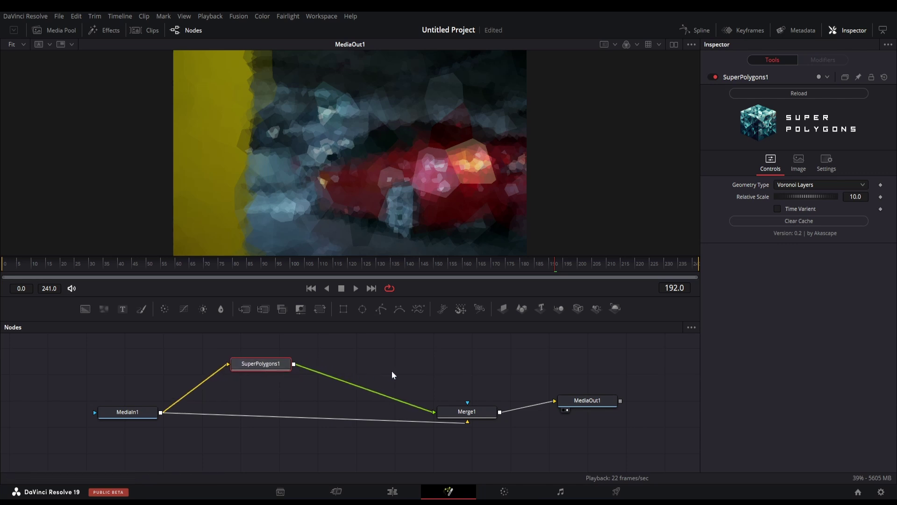
{"action": "key", "text": "shift+space"}
{"action": "type", "text": "superp"}
{"action": "key", "text": "BackSpace"}
{"action": "key", "text": "BackSpace"}
{"action": "key", "text": "BackSpace"}
{"action": "key", "text": "BackSpace"}
{"action": "key", "text": "BackSpace"}
{"action": "key", "text": "BackSpace"}
{"action": "type", "text": "edge"}
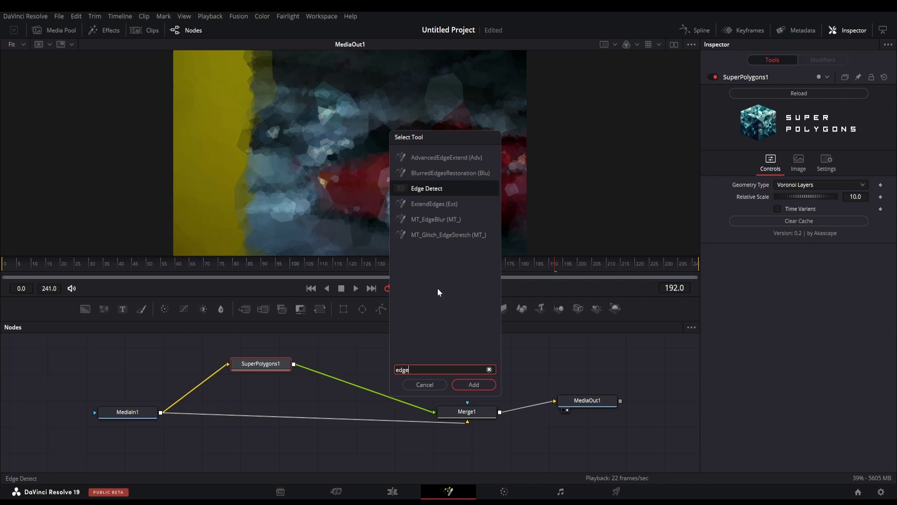
{"action": "left_click", "coordinate": [475, 388]}
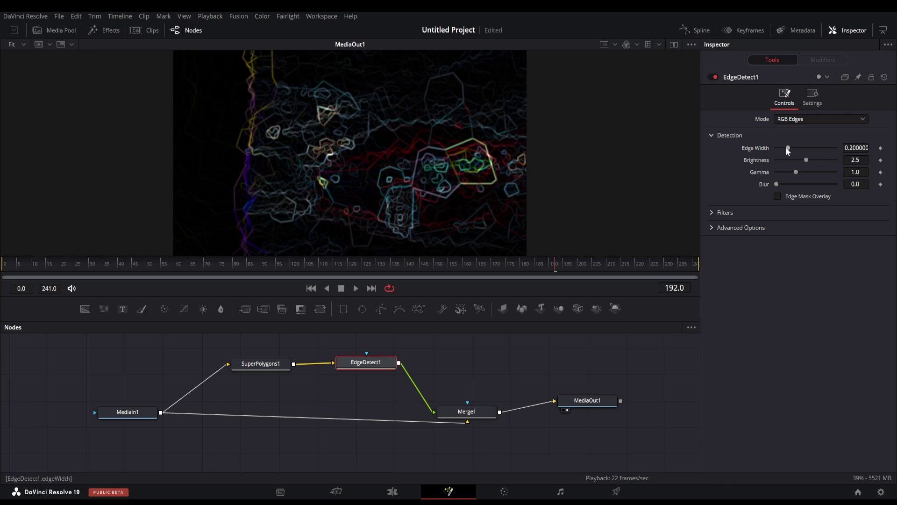
Step: Set the EdgeDetect1 edge width to about 0.024 and the brightness to about 2.95
{"action": "left_click_drag", "start_coordinate": [787, 149], "coordinate": [765, 154]}
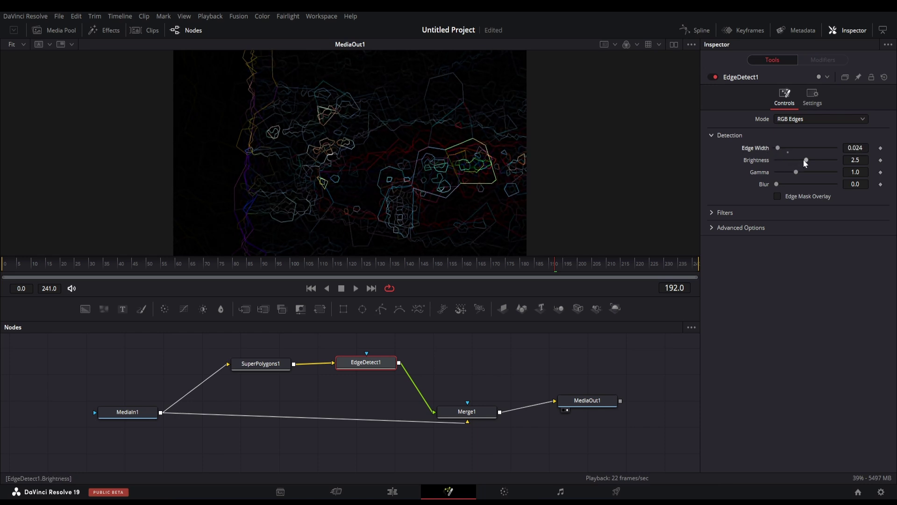
{"action": "left_click_drag", "start_coordinate": [806, 162], "coordinate": [811, 164]}
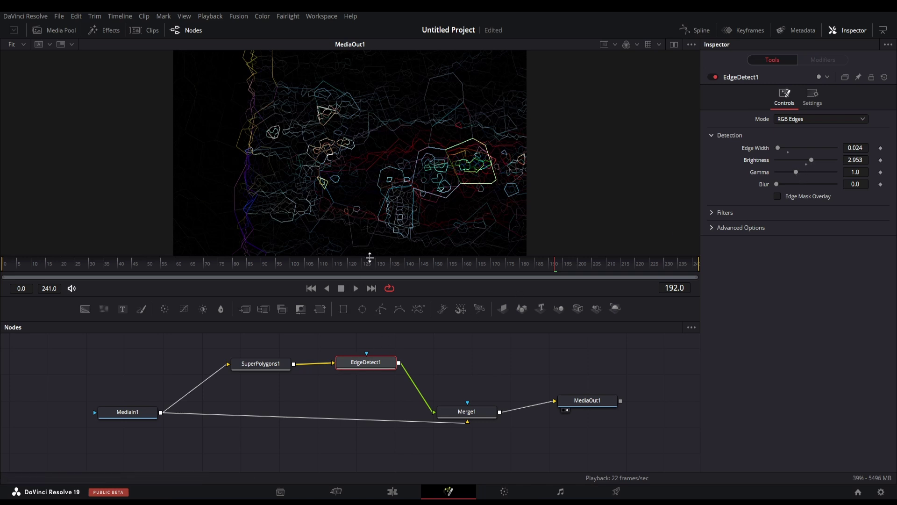
Step: Return to the first frame and set the SuperPolygons1 relative scale to 8.6, making room after EdgeDetect1
{"action": "left_click_drag", "start_coordinate": [370, 257], "coordinate": [373, 271]}
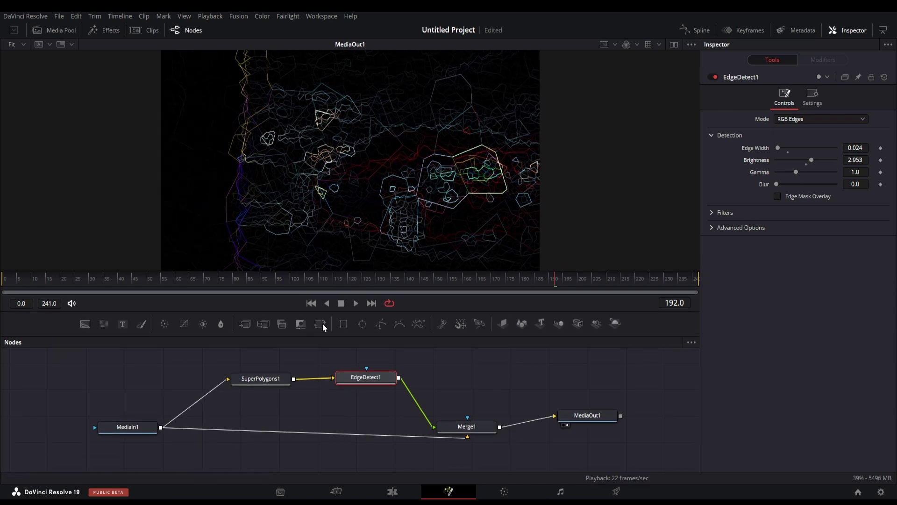
{"action": "left_click", "coordinate": [312, 303]}
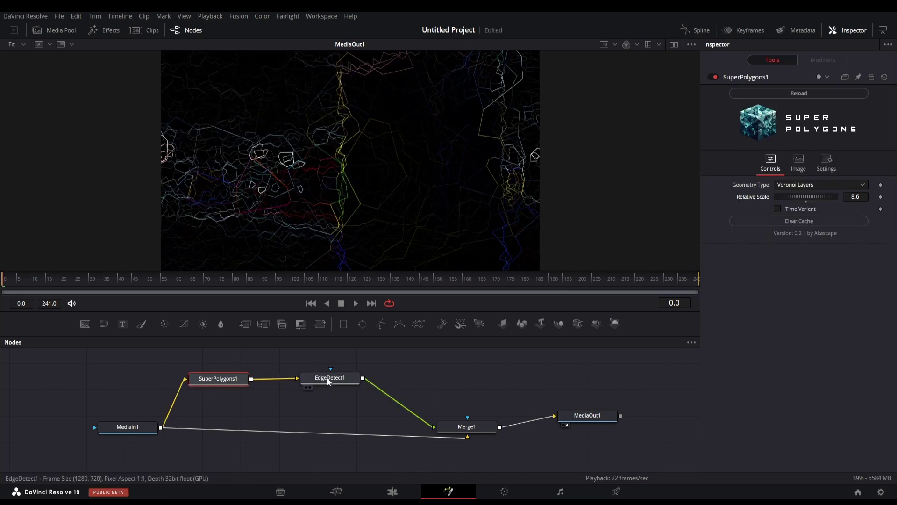
{"action": "left_click_drag", "start_coordinate": [329, 381], "coordinate": [322, 383]}
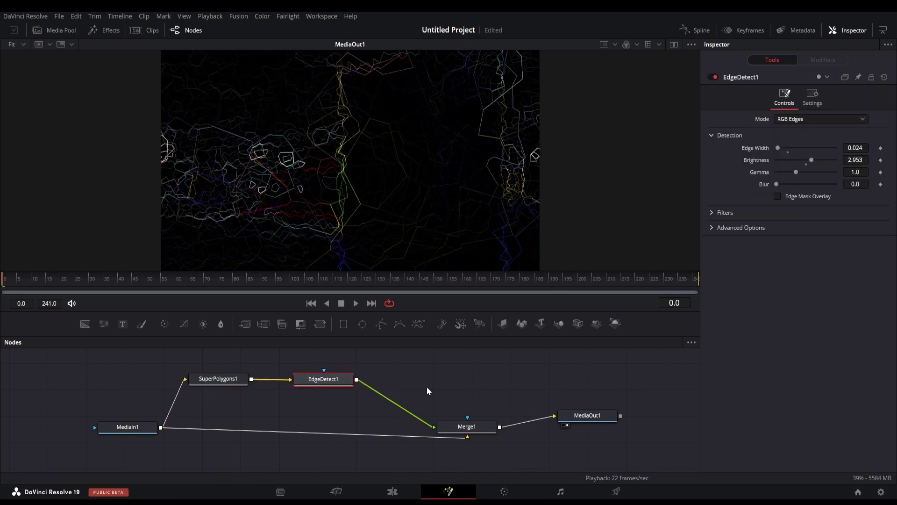
Step: Insert a Color Corrector node between EdgeDetect1 and Merge1
{"action": "key", "text": "shift+space"}
{"action": "type", "text": "edge"}
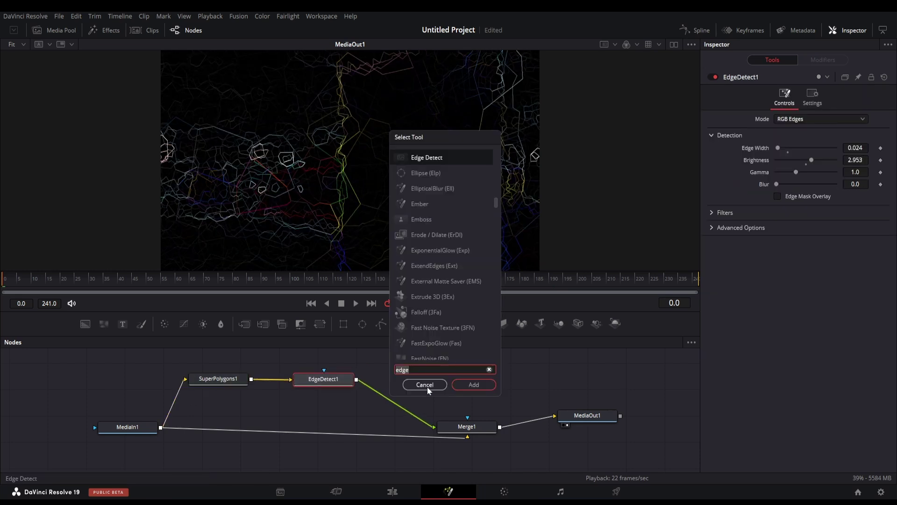
{"action": "type", "text": "colo"}
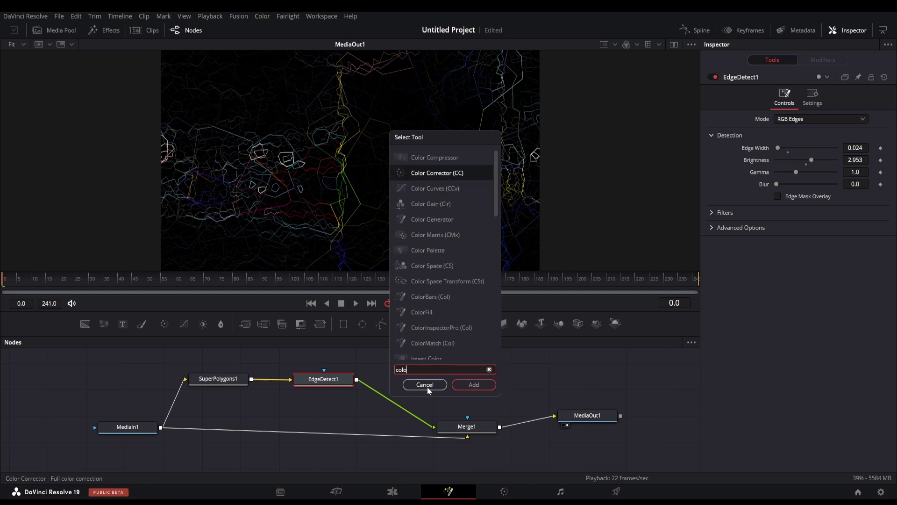
{"action": "type", "text": "r"}
{"action": "key", "text": "Return"}
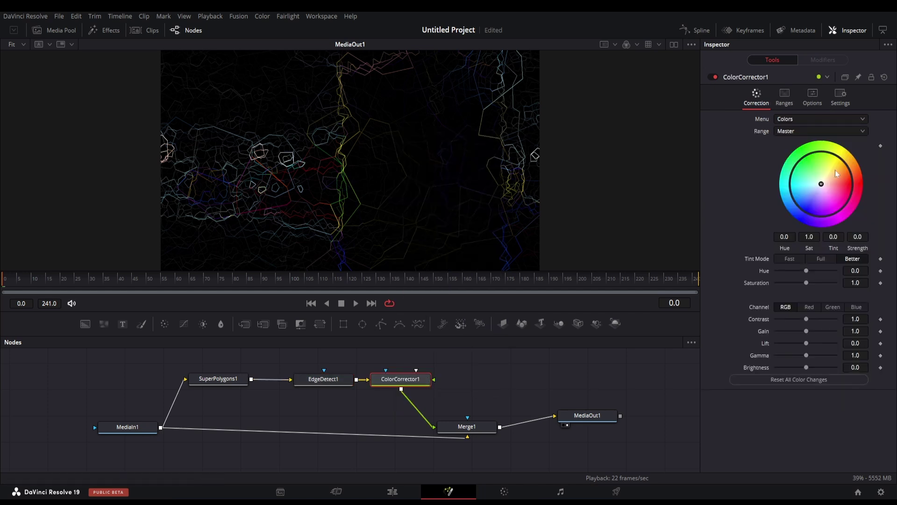
Step: Tint the detected edges green at strength 1.0 with ColorCorrector1 and space its node away from EdgeDetect1
{"action": "left_click_drag", "start_coordinate": [822, 185], "coordinate": [780, 264]}
{"action": "left_click_drag", "start_coordinate": [828, 144], "coordinate": [794, 146]}
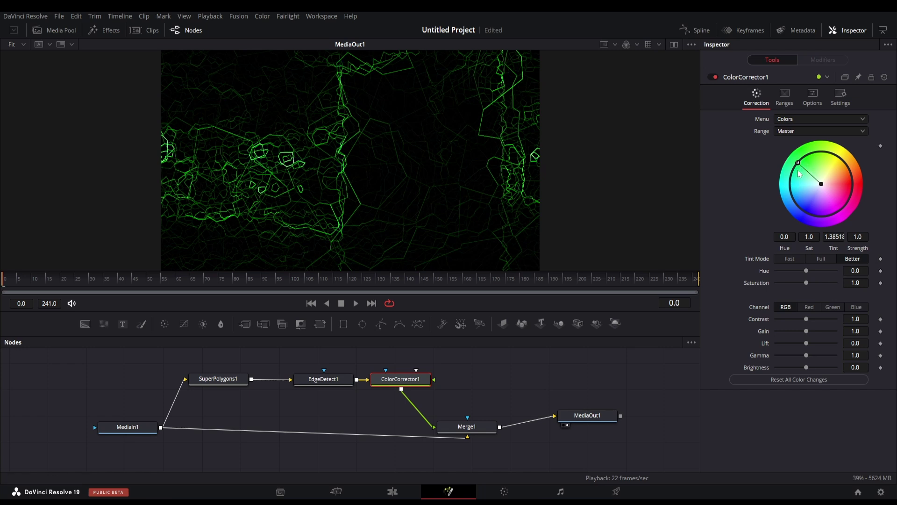
{"action": "left_click_drag", "start_coordinate": [417, 384], "coordinate": [454, 381]}
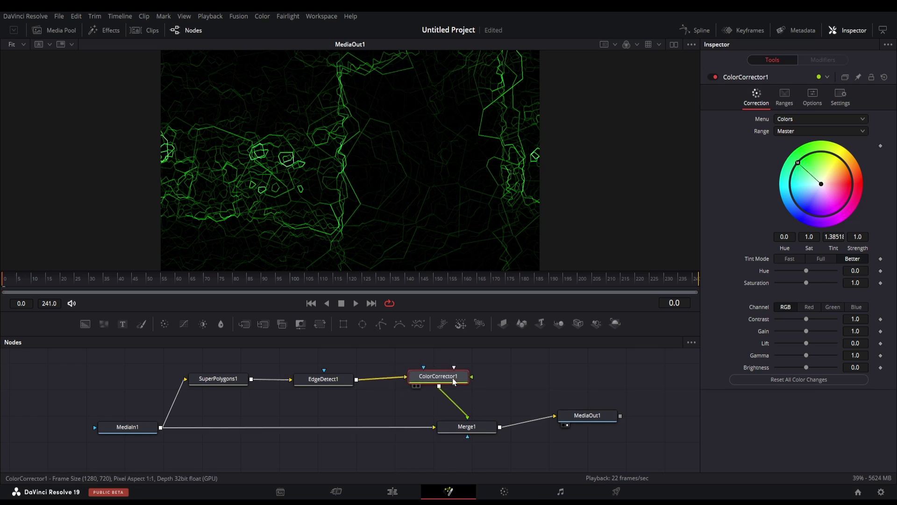
Step: Lower the Merge1 blend to about 0.5 so the footage shows through, and play back the composite
{"action": "left_click", "coordinate": [461, 431]}
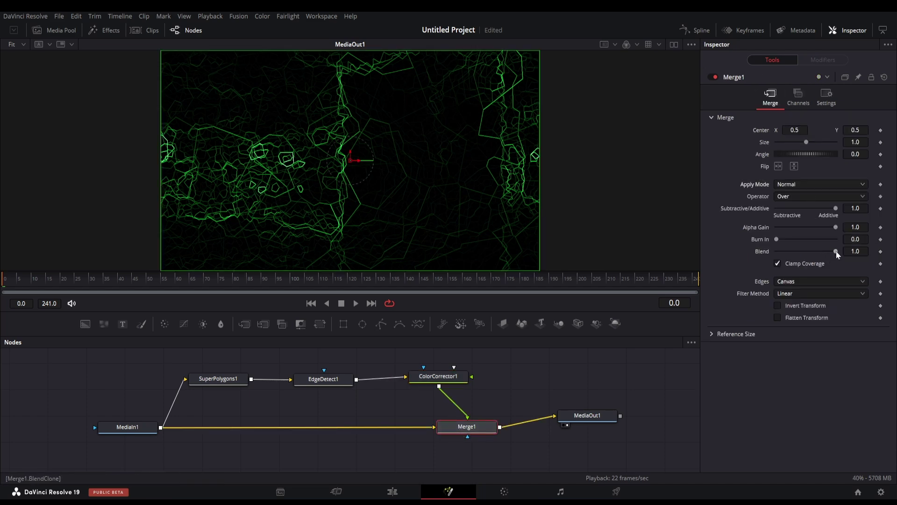
{"action": "left_click_drag", "start_coordinate": [836, 253], "coordinate": [807, 265]}
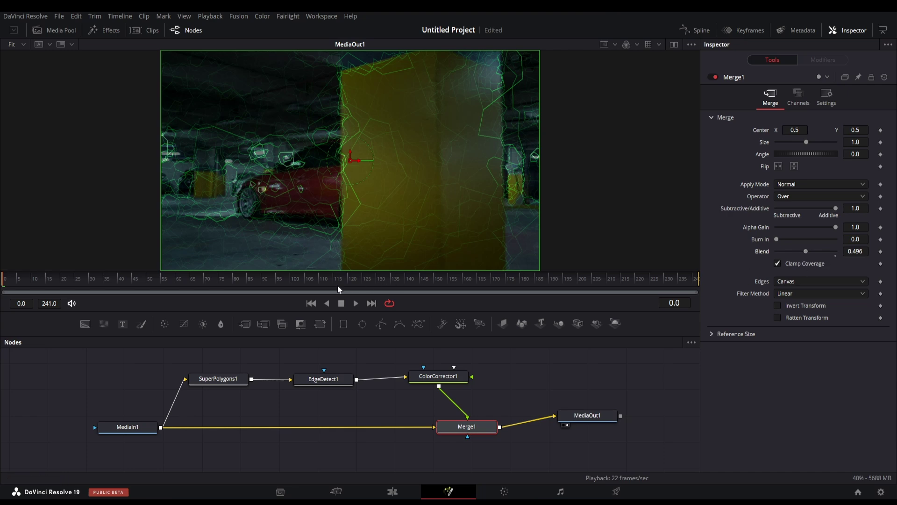
{"action": "left_click", "coordinate": [354, 303]}
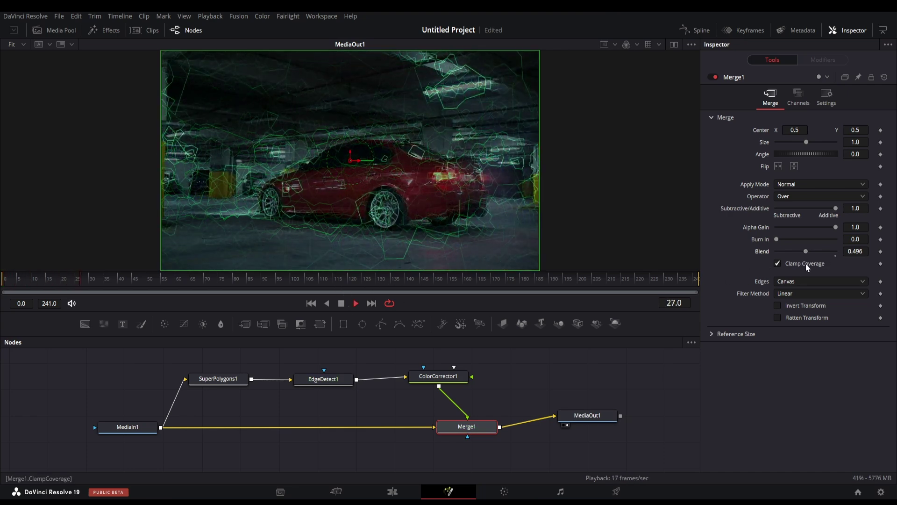
{"action": "left_click_drag", "start_coordinate": [815, 251], "coordinate": [804, 251]}
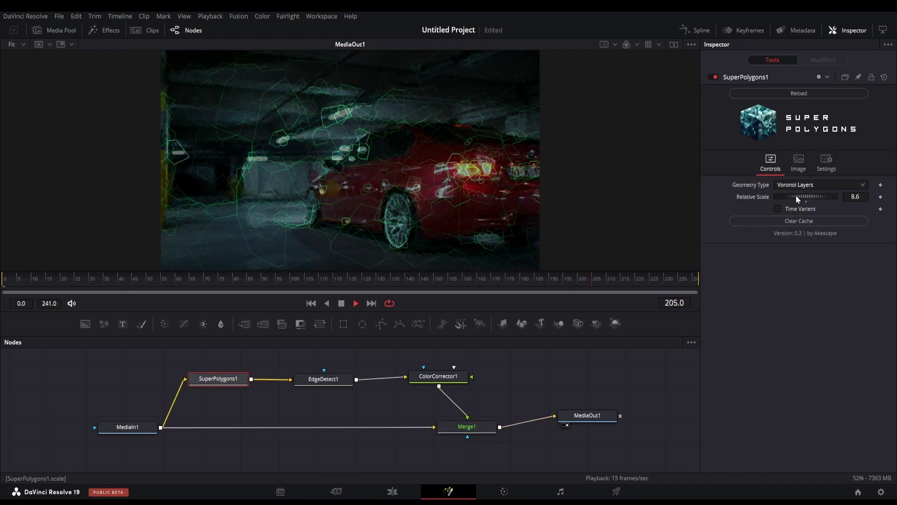
Step: Set the SuperPolygons1 relative scale to 3.5 with Time Varient enabled, keep Voronoi Layers, and stop the playback
{"action": "mouse_move", "coordinate": [795, 195]}
{"action": "left_mouse_down"}
{"action": "mouse_move", "coordinate": [806, 196]}
{"action": "mouse_move", "coordinate": [793, 195]}
{"action": "left_mouse_up"}
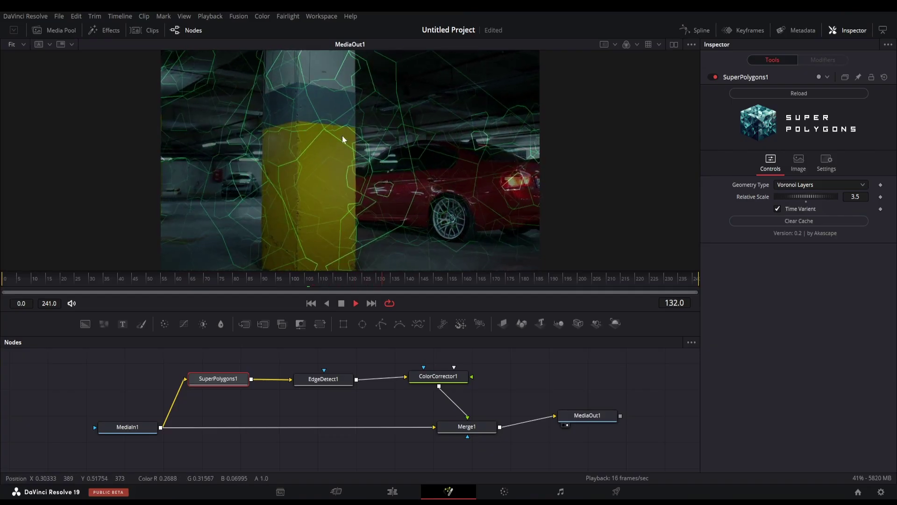
{"action": "left_click", "coordinate": [805, 186]}
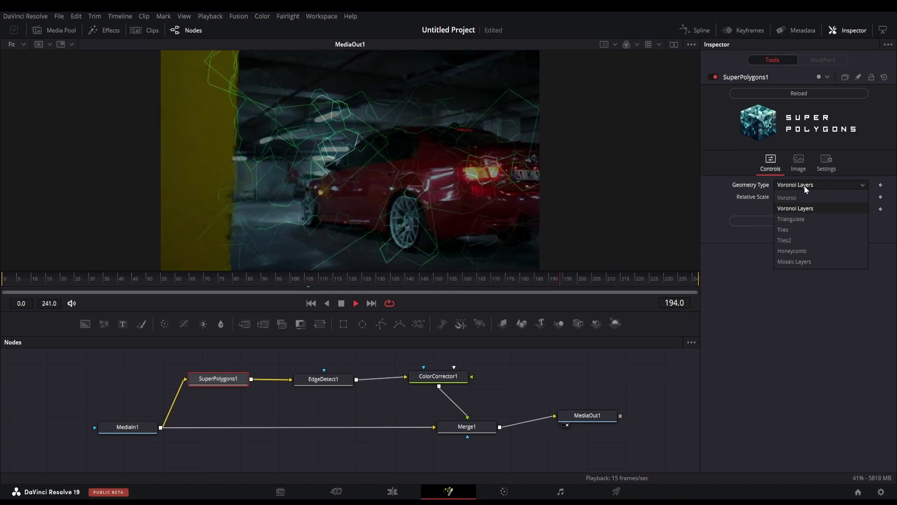
{"action": "left_click", "coordinate": [805, 189]}
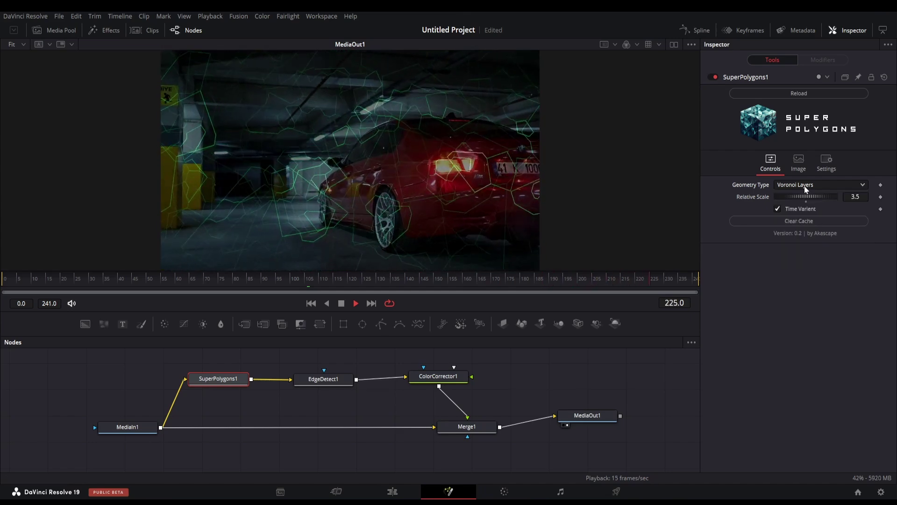
{"action": "key", "text": "space"}
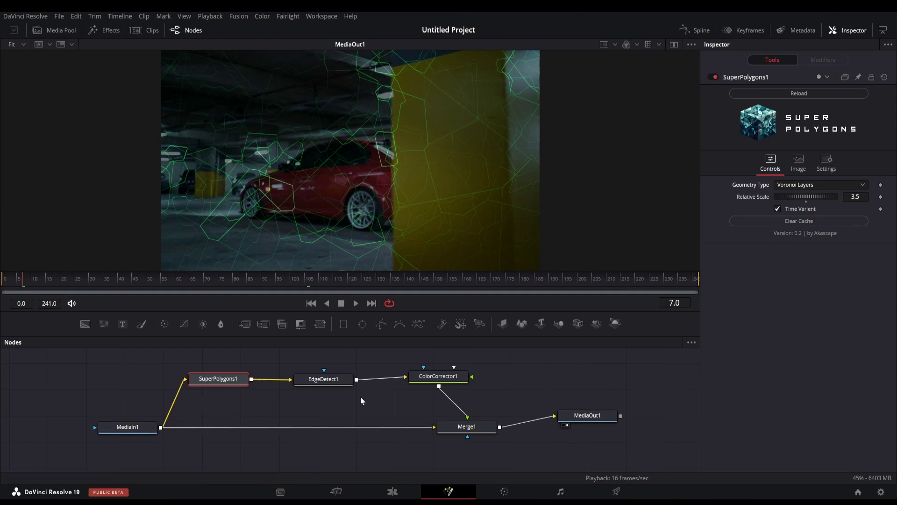
Step: Shift the ColorCorrector1 node closer to EdgeDetect1 and insert a Grid node between it and Merge1
{"action": "left_click_drag", "start_coordinate": [448, 379], "coordinate": [425, 385]}
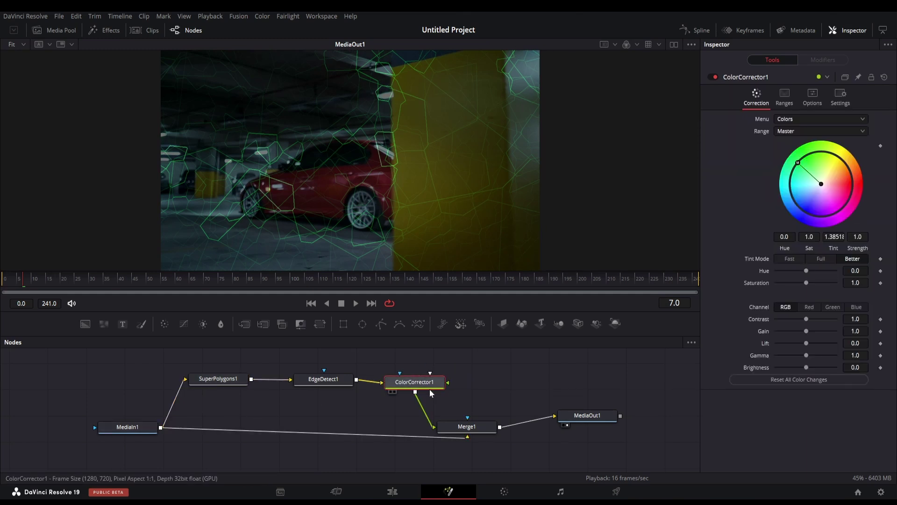
{"action": "key", "text": "shift+space"}
{"action": "type", "text": "grid"}
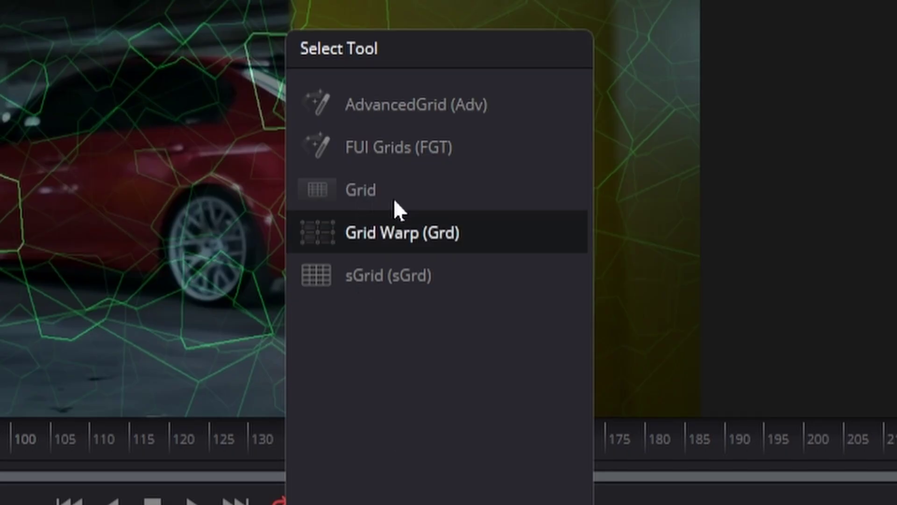
{"action": "left_click", "coordinate": [404, 195]}
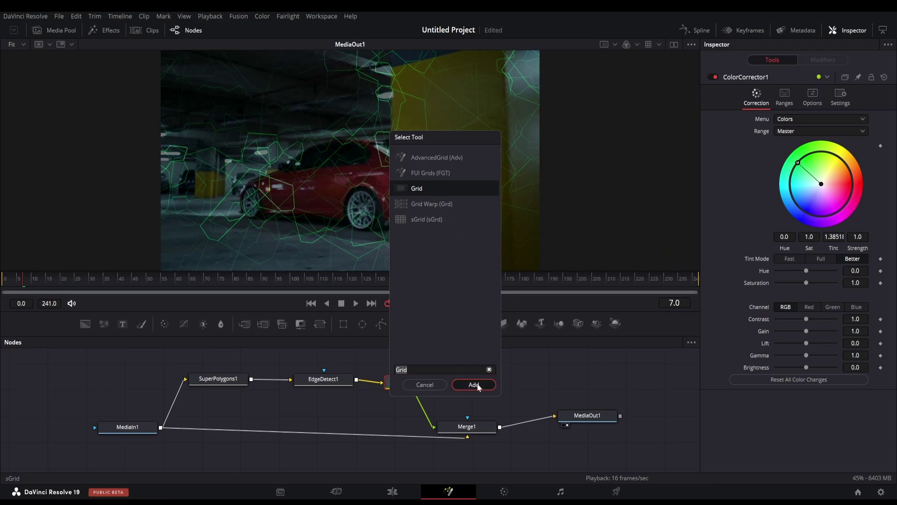
{"action": "left_click", "coordinate": [476, 386]}
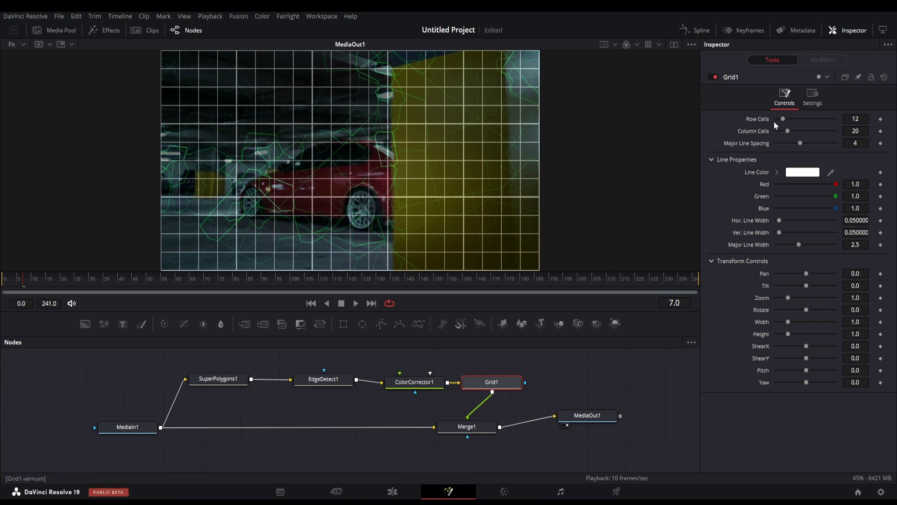
Step: Set Grid1 to 21 row cells, 35 column cells and major line spacing 0, with green lines in #02ff0a
{"action": "left_click_drag", "start_coordinate": [800, 143], "coordinate": [791, 125]}
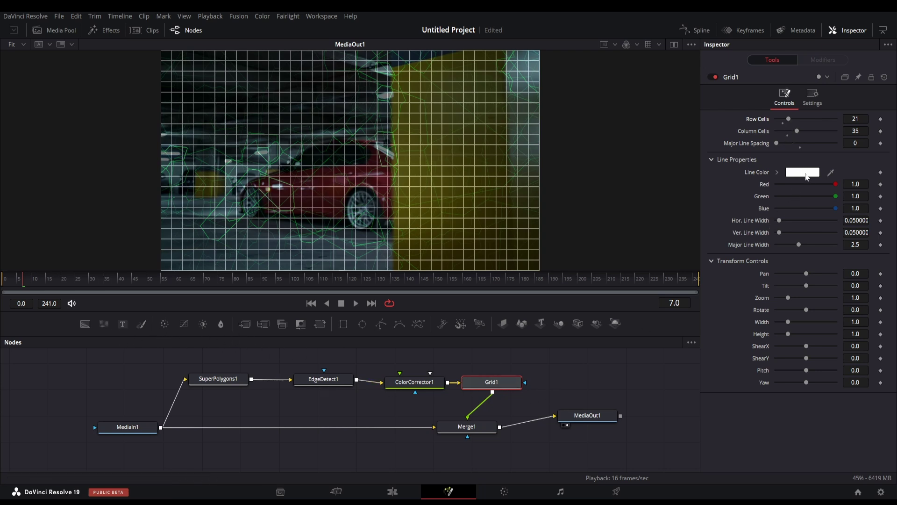
{"action": "left_click", "coordinate": [805, 177]}
{"action": "left_click", "coordinate": [476, 206]}
{"action": "left_click", "coordinate": [508, 174]}
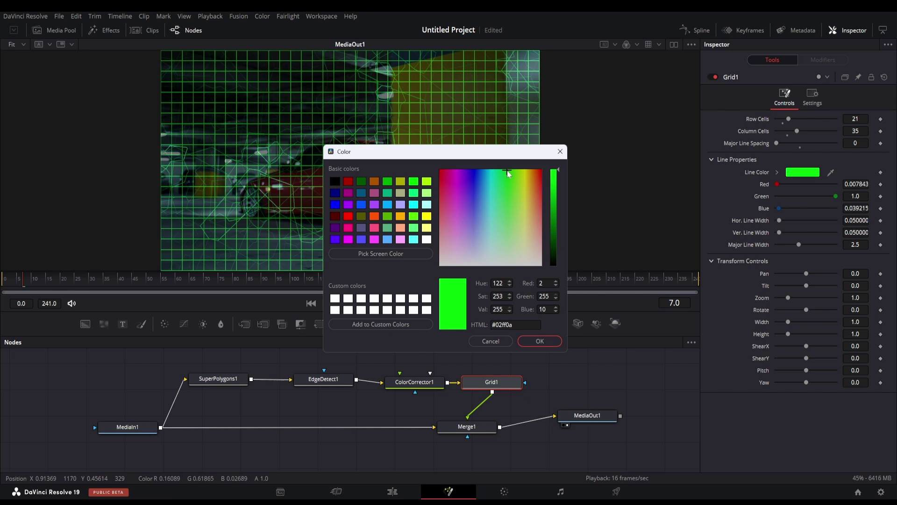
{"action": "left_click", "coordinate": [541, 342]}
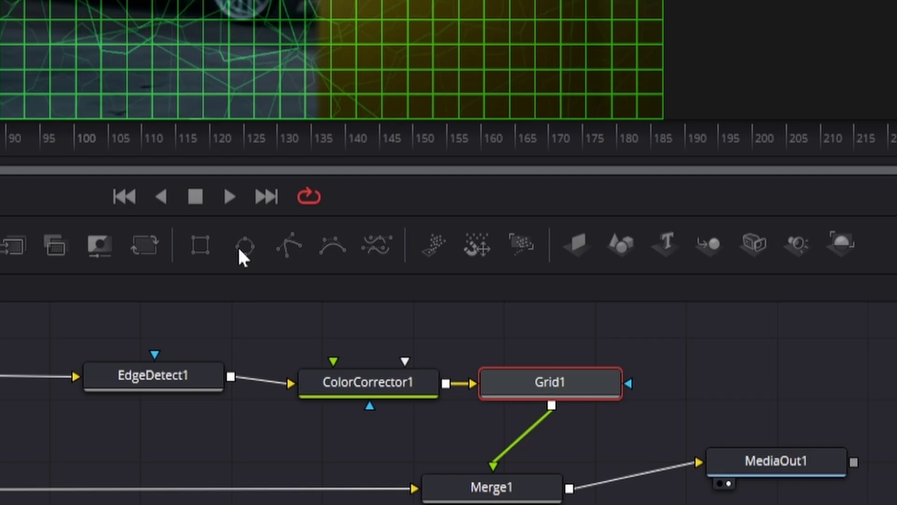
Step: Mask Grid1 with an inverted ellipse with a soft edge of about 0.05, and show its on-screen controls
{"action": "left_click", "coordinate": [363, 327]}
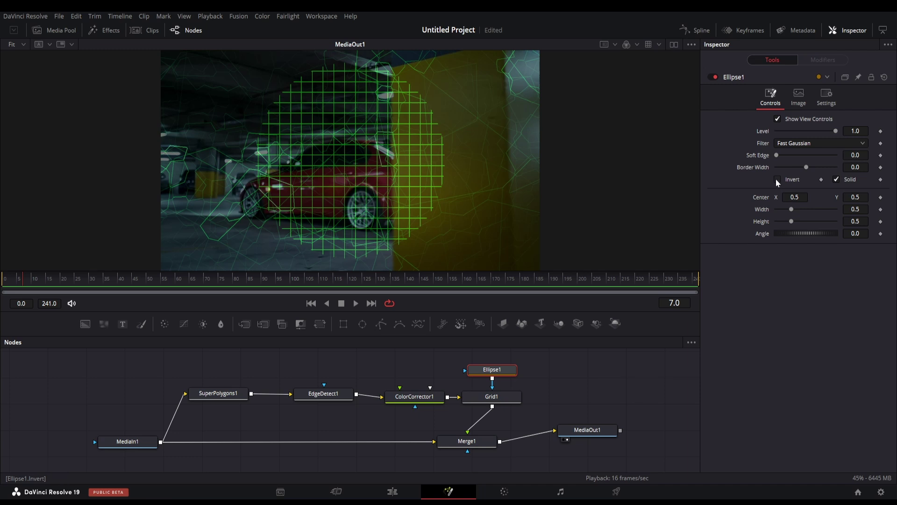
{"action": "left_click", "coordinate": [778, 179]}
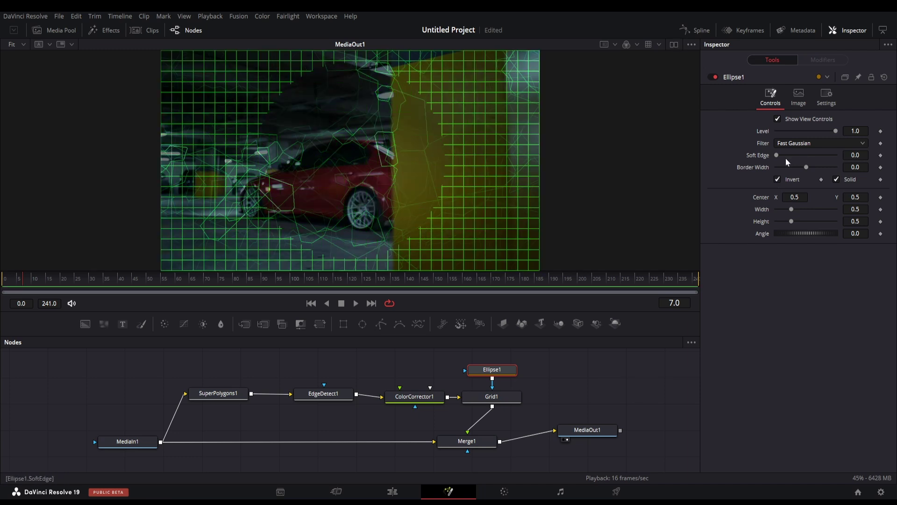
{"action": "left_click_drag", "start_coordinate": [780, 156], "coordinate": [799, 160]}
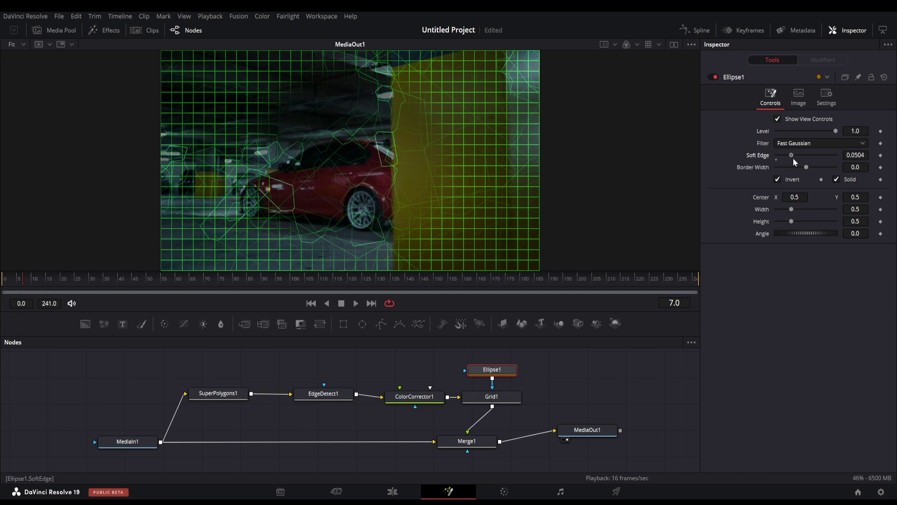
{"action": "left_click", "coordinate": [690, 45]}
{"action": "left_click", "coordinate": [673, 68]}
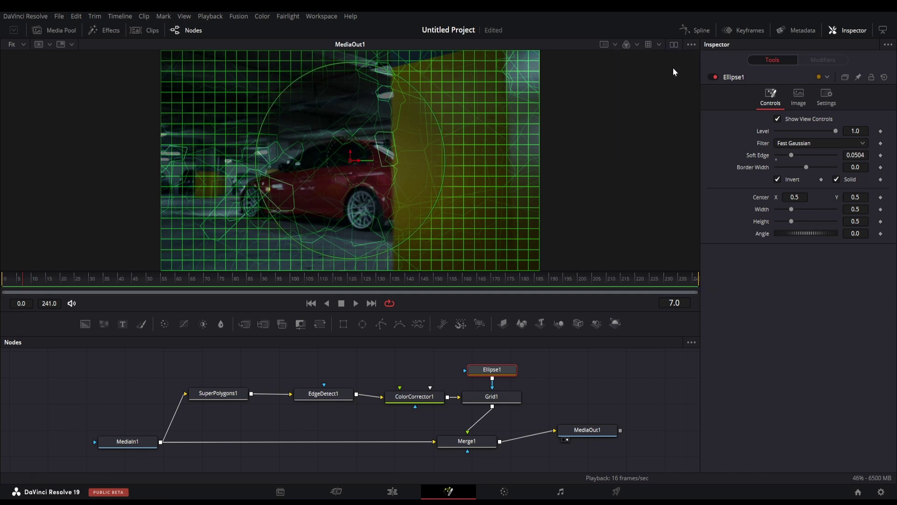
Step: Resize the ellipse mask to about 1.0 wide and 0.72 high so the grid stays at the frame's corners, and play back the composite
{"action": "left_click_drag", "start_coordinate": [432, 219], "coordinate": [520, 242]}
{"action": "scroll", "coordinate": [340, 185], "scroll_direction": "down", "scroll_amount": 2}
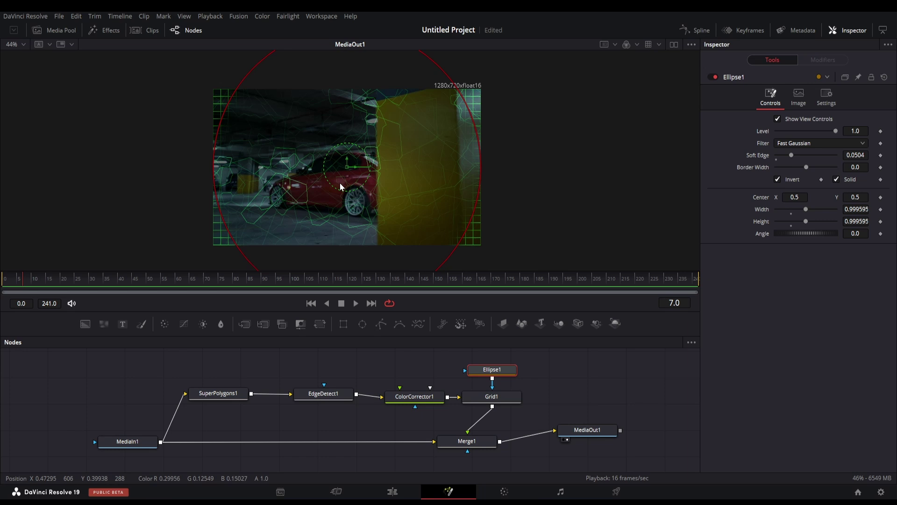
{"action": "scroll", "coordinate": [382, 125], "scroll_direction": "up", "scroll_amount": 2}
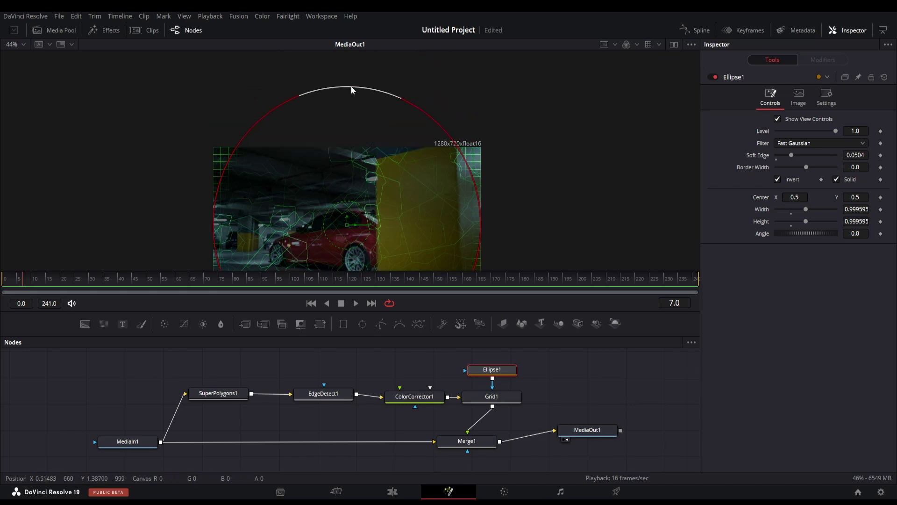
{"action": "left_click_drag", "start_coordinate": [351, 90], "coordinate": [361, 127]}
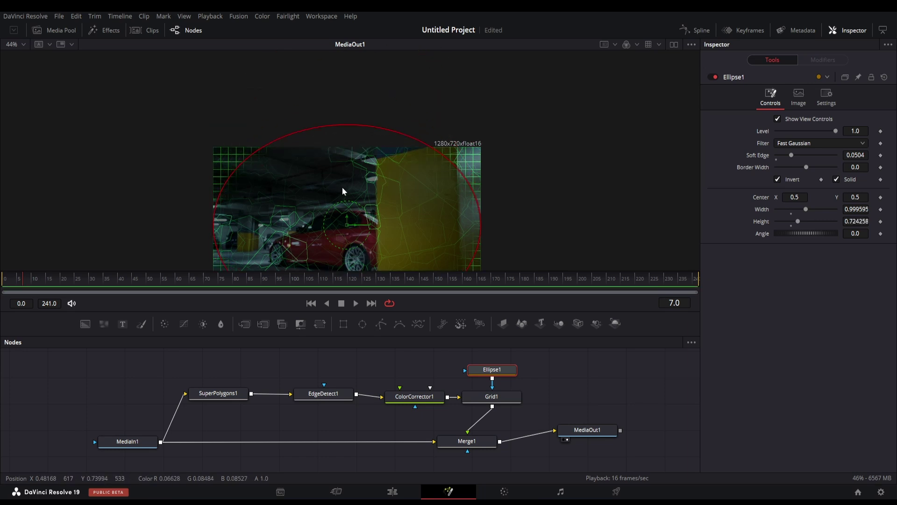
{"action": "scroll", "coordinate": [345, 187], "scroll_direction": "up", "scroll_amount": 2}
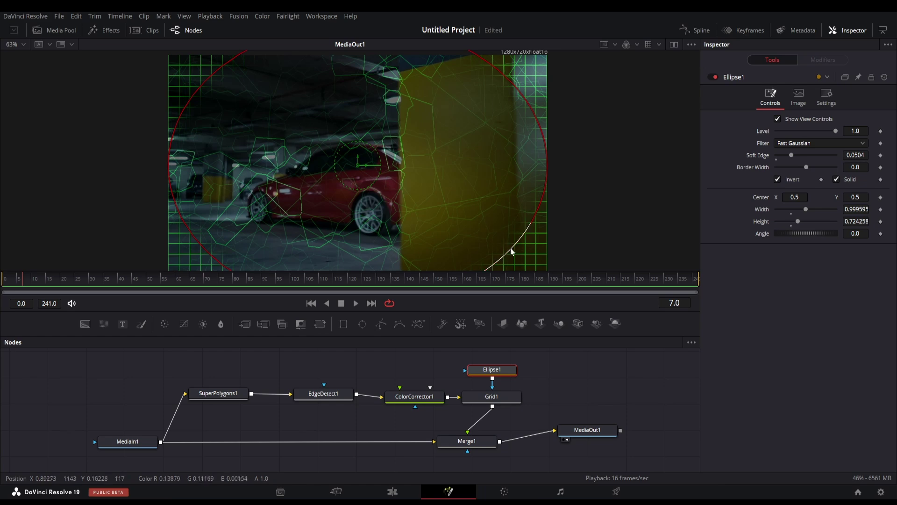
{"action": "left_click", "coordinate": [490, 402]}
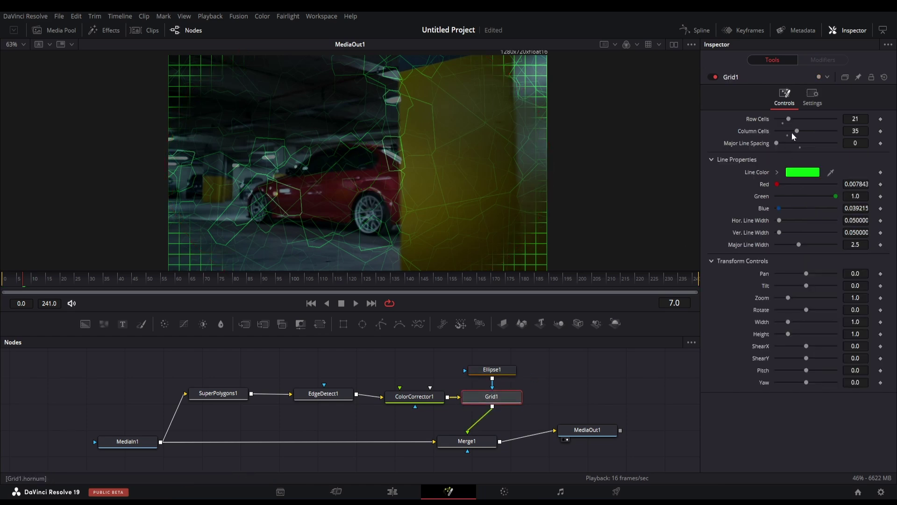
{"action": "key", "text": "space"}
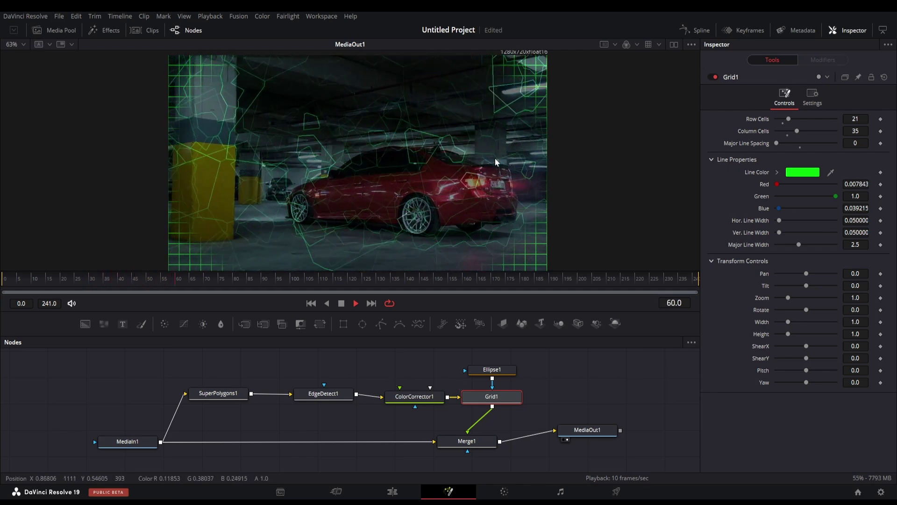
Step: Try the Voronoi geometry type in SuperPolygons1 at relative scale 11.5 with Time Varient disabled
{"action": "left_click", "coordinate": [215, 393]}
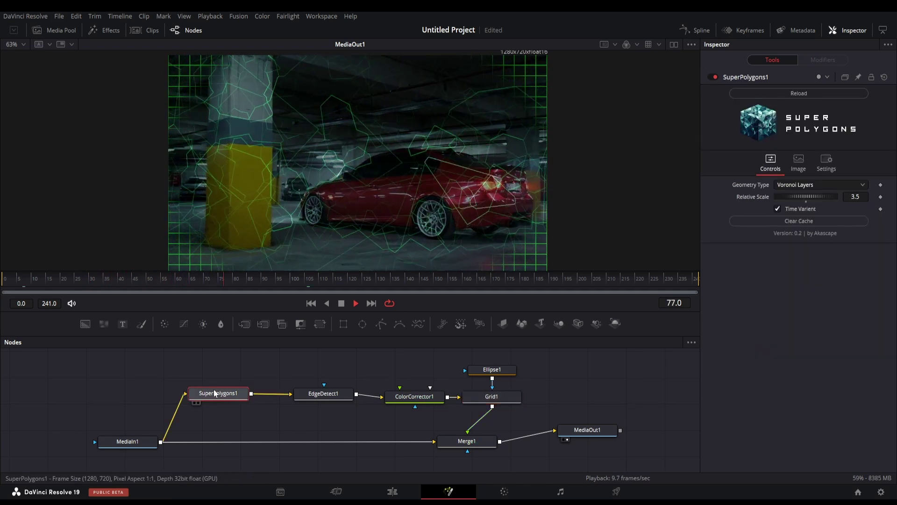
{"action": "left_click", "coordinate": [828, 185]}
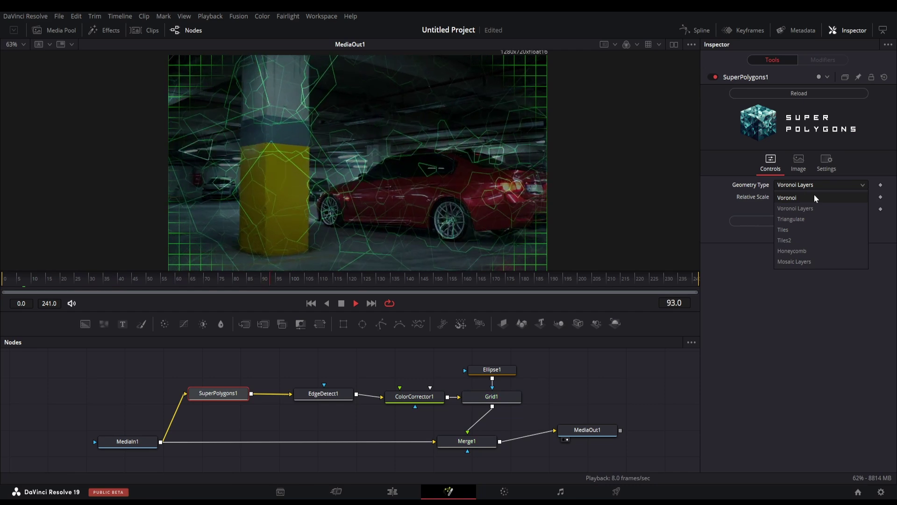
{"action": "left_click", "coordinate": [815, 196]}
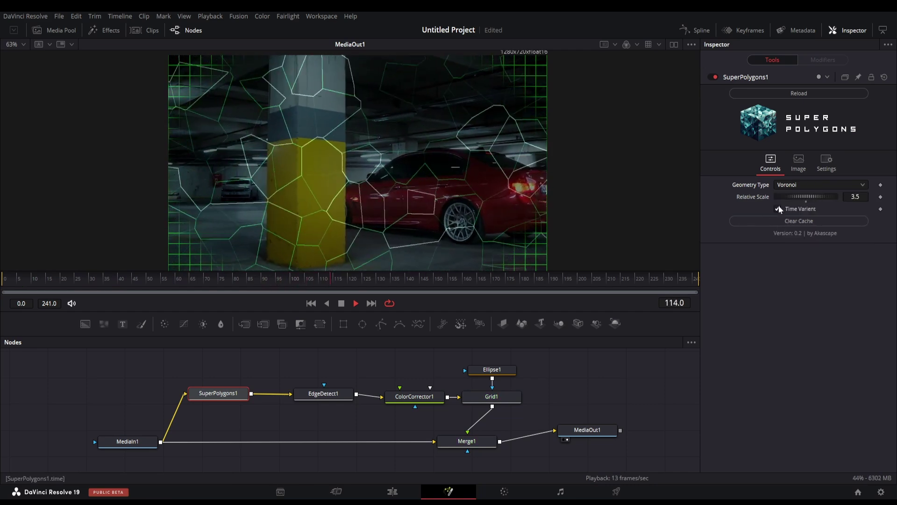
{"action": "mouse_move", "coordinate": [794, 197]}
{"action": "left_mouse_down"}
{"action": "mouse_move", "coordinate": [808, 201]}
{"action": "mouse_move", "coordinate": [801, 198]}
{"action": "left_mouse_up"}
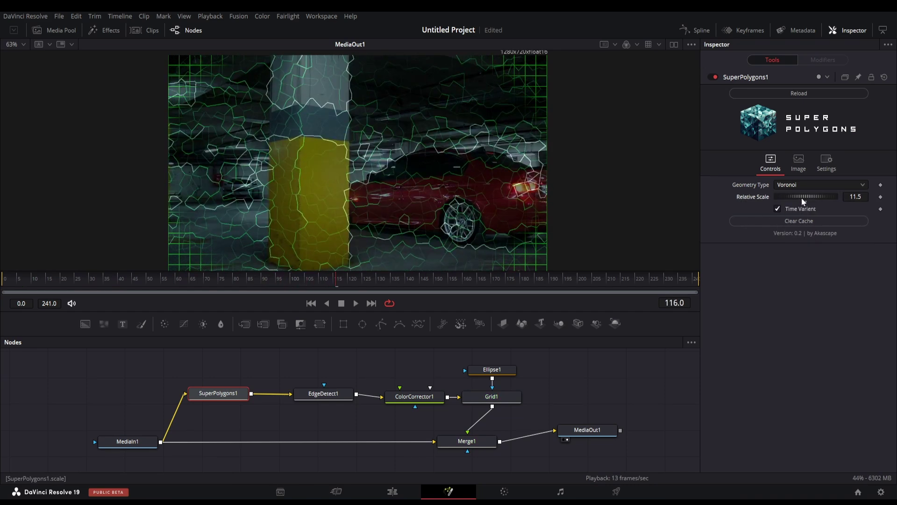
{"action": "left_click", "coordinate": [788, 208]}
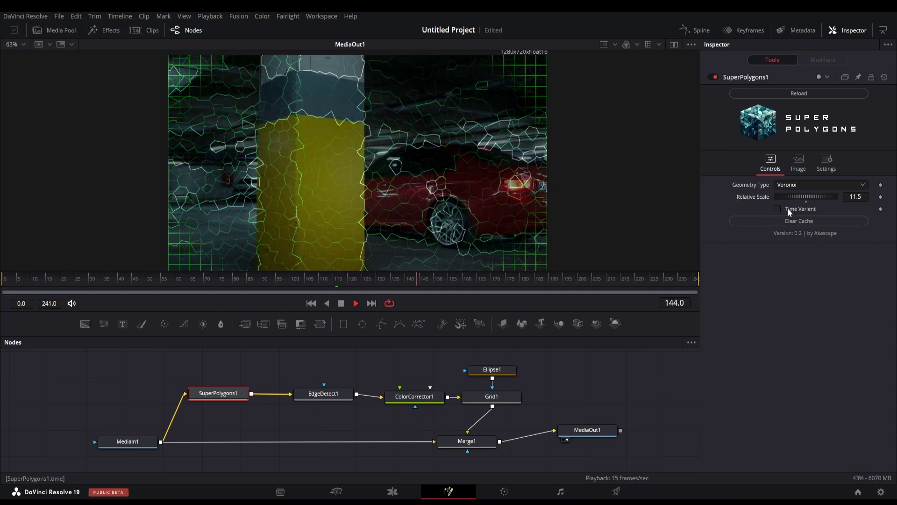
Step: Try the Tiles geometry type in SuperPolygons1, followed by Tiles2 with the relative scale raised to about 20.9
{"action": "left_click", "coordinate": [806, 185]}
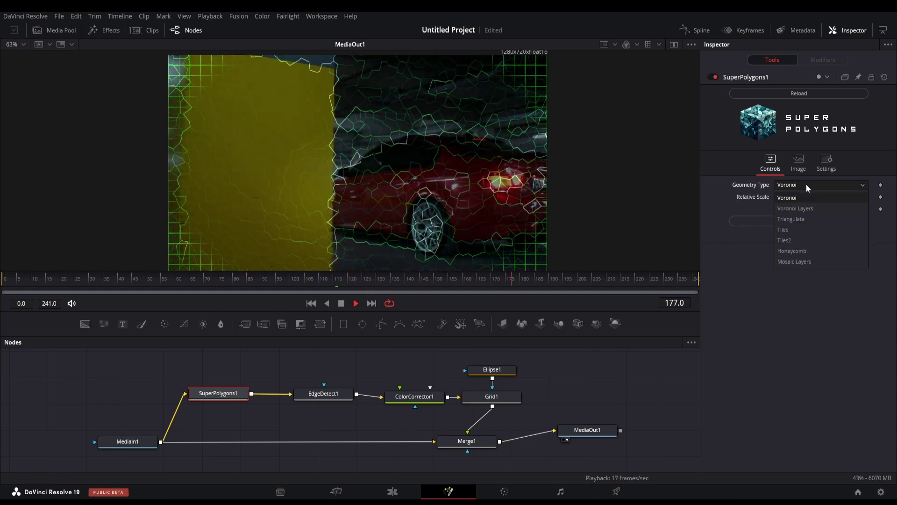
{"action": "left_click", "coordinate": [794, 229]}
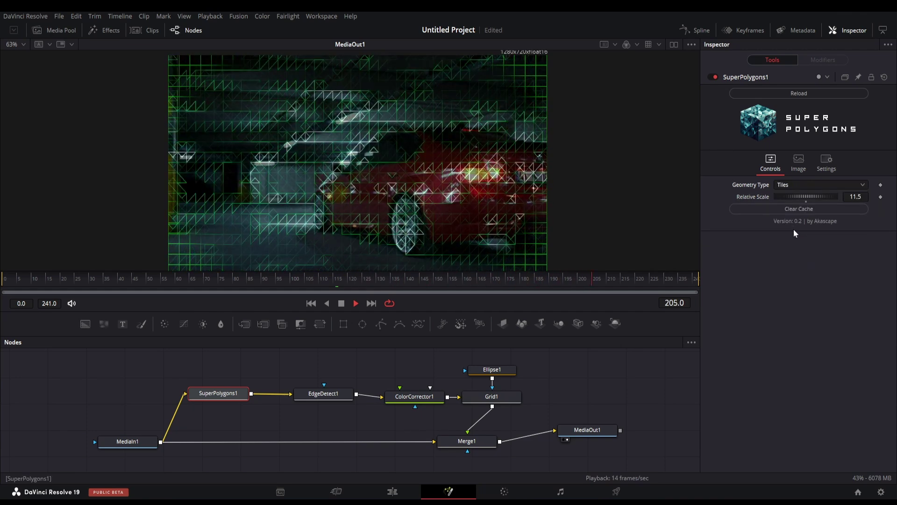
{"action": "left_click", "coordinate": [809, 185]}
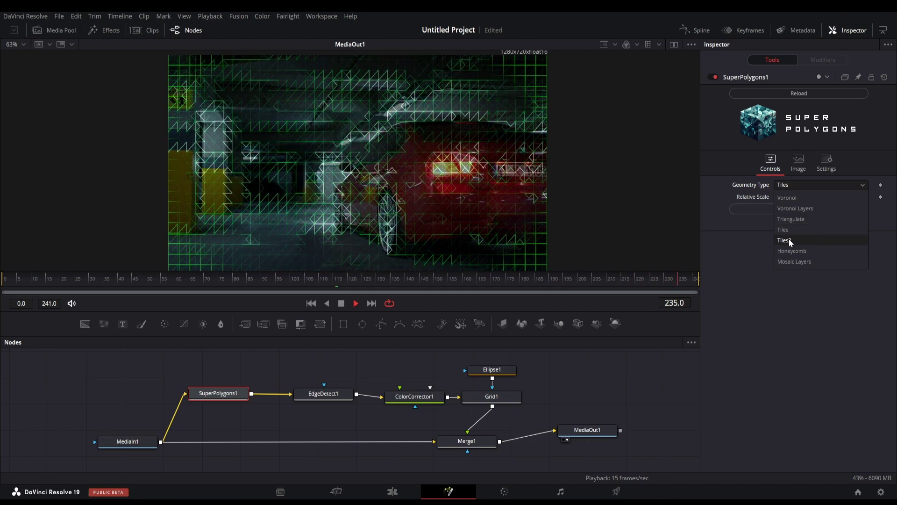
{"action": "left_click", "coordinate": [789, 240]}
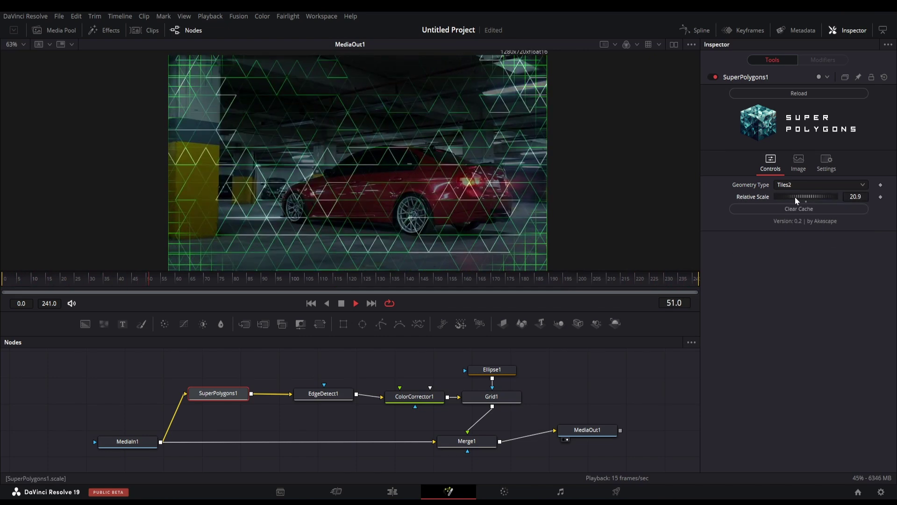
Step: Try the Honeycomb geometry type at relative scale -11.7, and switch SuperPolygons1 to Mosaic Layers
{"action": "left_click", "coordinate": [796, 185]}
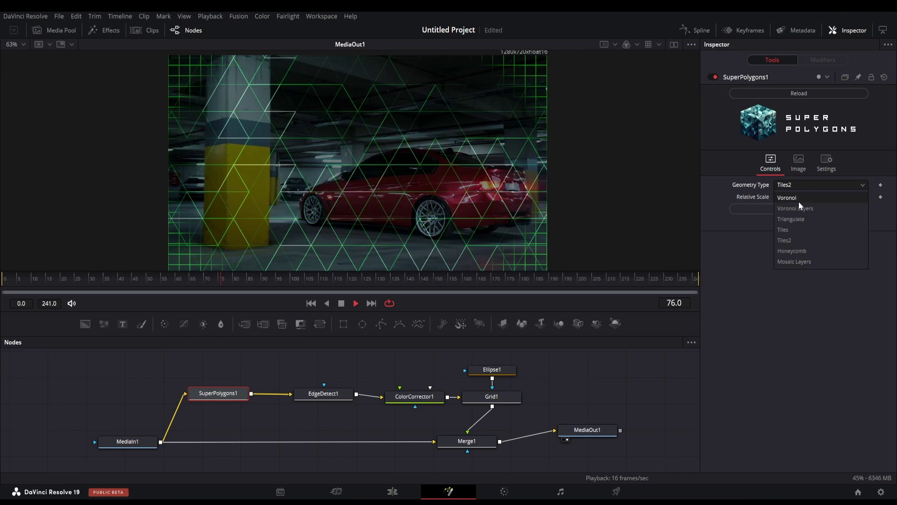
{"action": "left_click", "coordinate": [792, 250]}
{"action": "left_click_drag", "start_coordinate": [804, 198], "coordinate": [789, 197]}
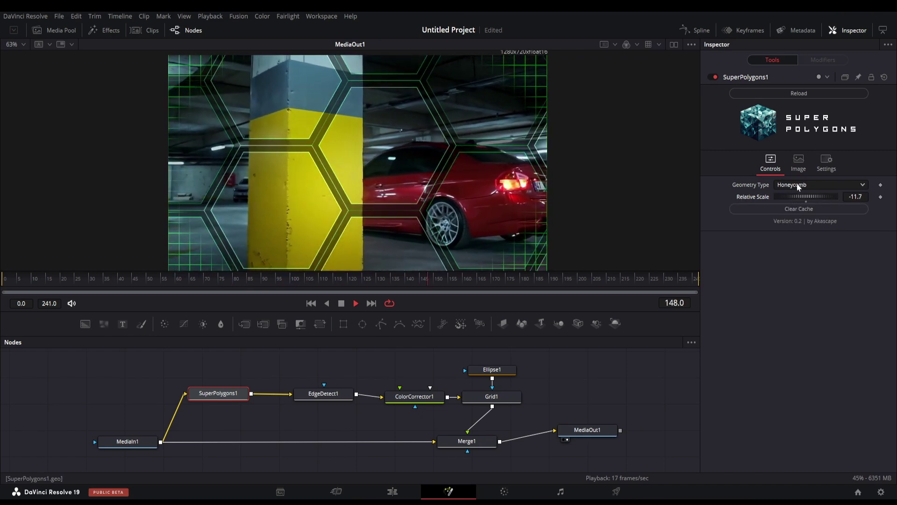
{"action": "left_click", "coordinate": [799, 185]}
{"action": "left_click", "coordinate": [797, 260]}
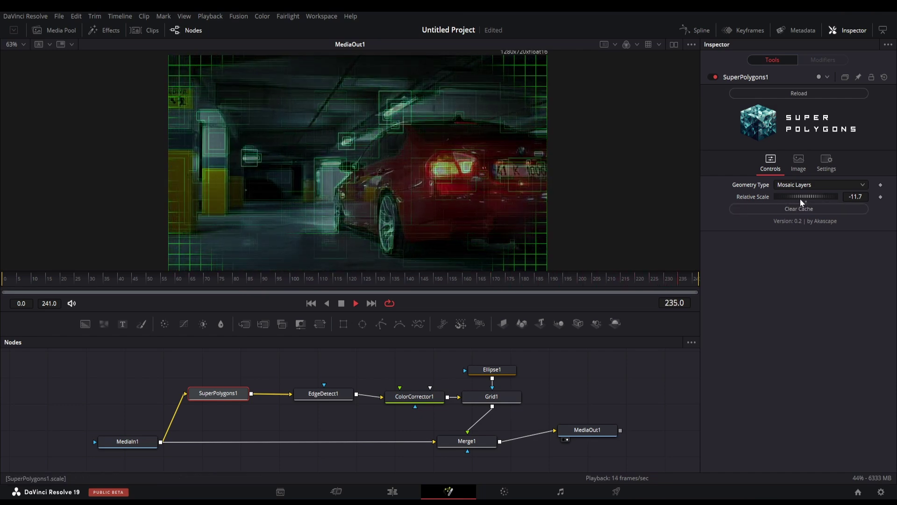
Step: Merge a Text+ node reading POLYGONS over MediaIn1, ahead of SuperPolygons1
{"action": "left_click", "coordinate": [127, 441]}
{"action": "key", "text": "shift+space"}
{"action": "type", "text": "te"}
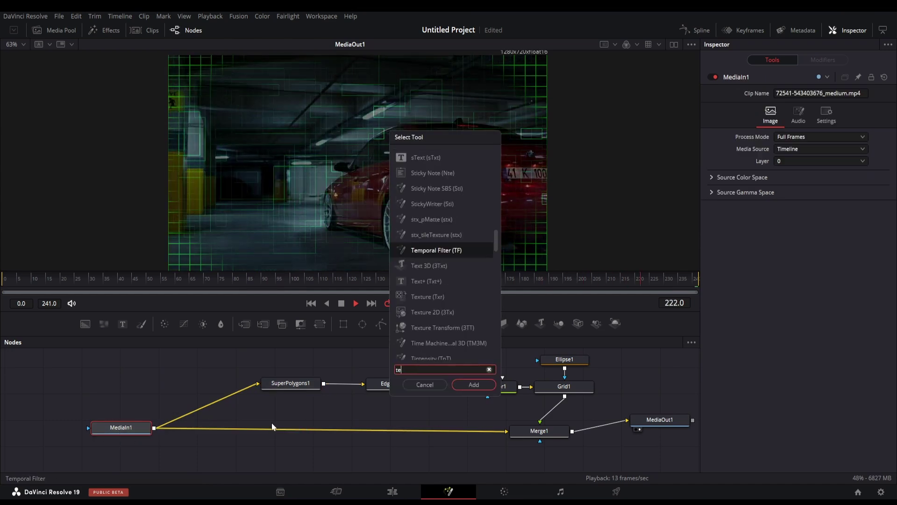
{"action": "type", "text": "xt+"}
{"action": "key", "text": "Return"}
{"action": "type", "text": "POLYGONS"}
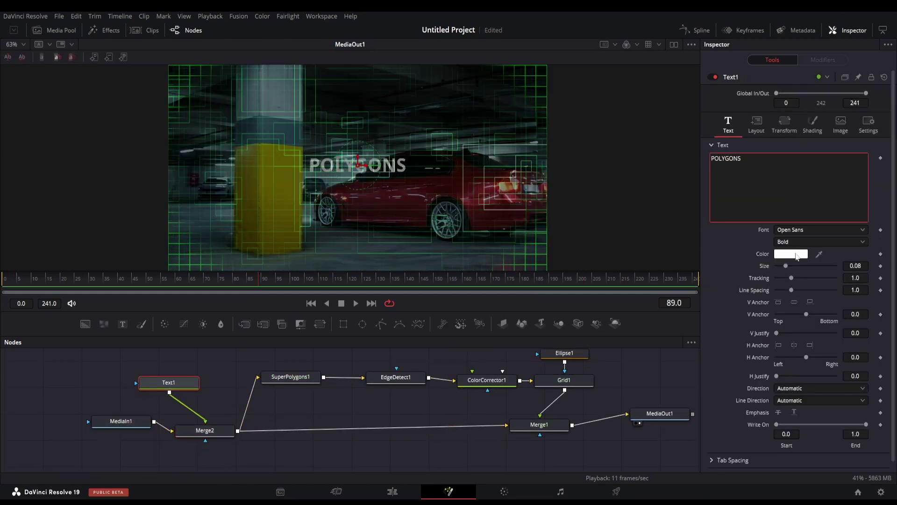
Step: Change the POLYGONS title to a heavy condensed font and place it in the lower left of the frame
{"action": "left_click", "coordinate": [820, 229]}
{"action": "left_click", "coordinate": [825, 336]}
{"action": "left_click_drag", "start_coordinate": [357, 164], "coordinate": [293, 126]}
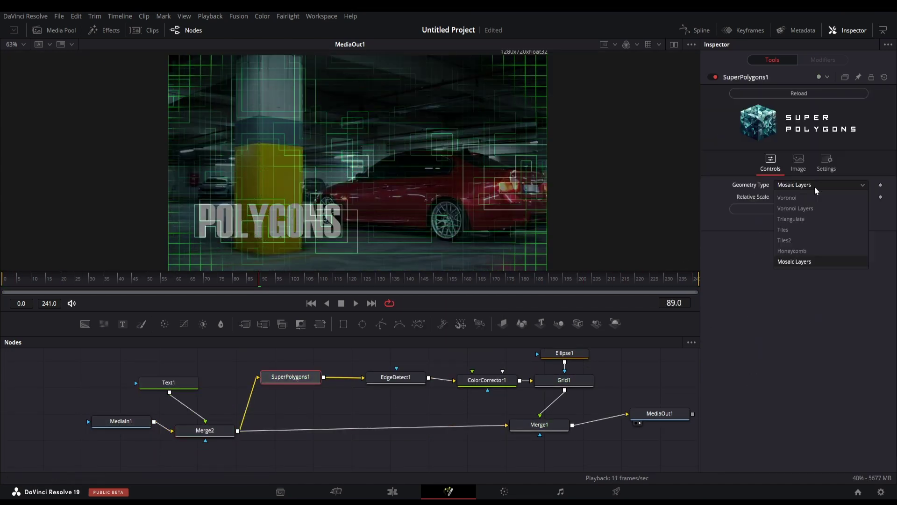
Step: Switch SuperPolygons1 to Voronoi Layers on the YOUR TEXT title and reduce the Merge1 blend
{"action": "left_click", "coordinate": [814, 187]}
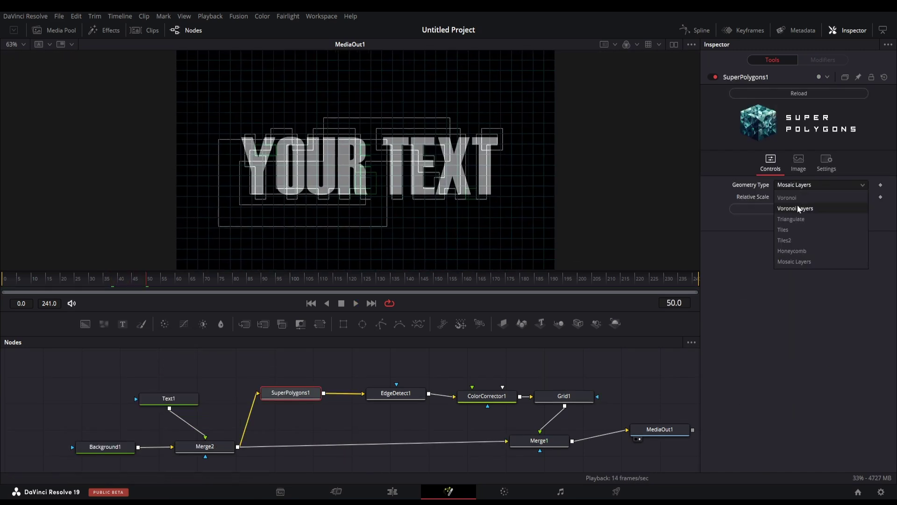
{"action": "left_click", "coordinate": [799, 209]}
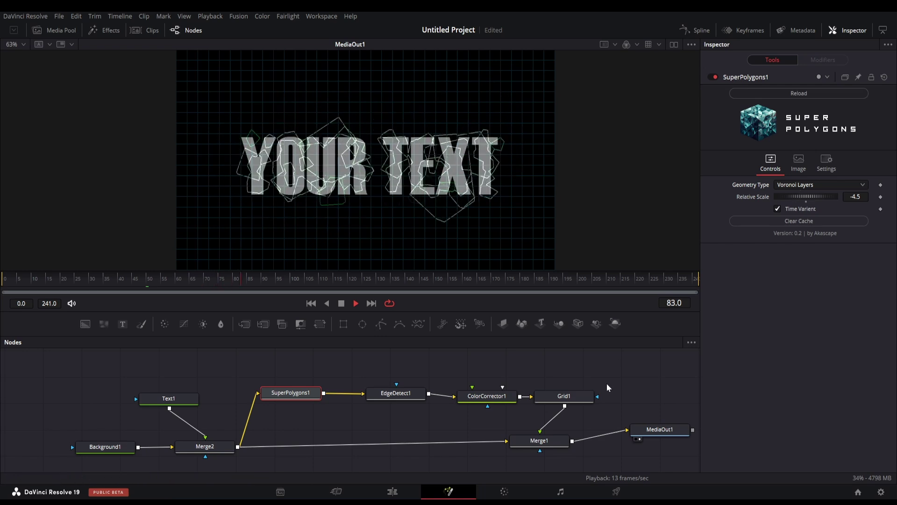
{"action": "left_click", "coordinate": [540, 440]}
{"action": "left_click_drag", "start_coordinate": [813, 255], "coordinate": [798, 254]}
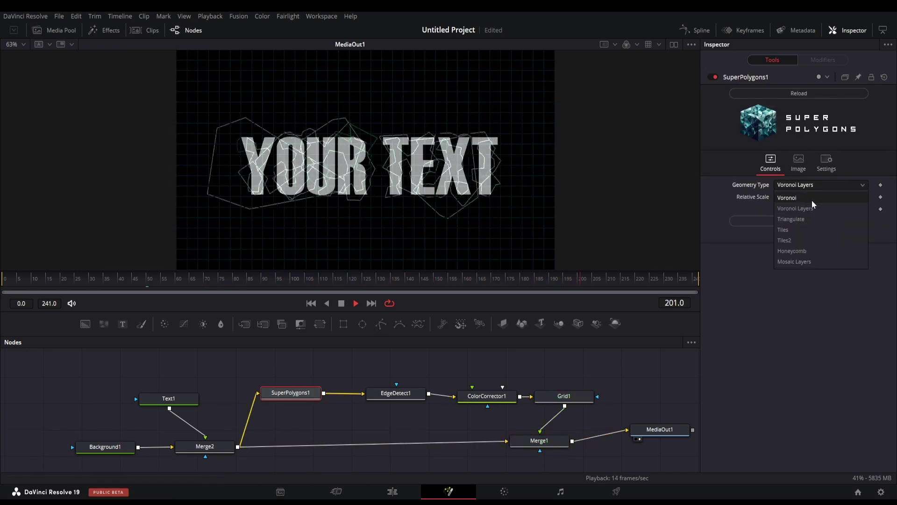
Step: Set SuperPolygons1 to the Voronoi geometry type with a relative scale of -17.5 and inspect the title's edges
{"action": "left_click", "coordinate": [812, 200]}
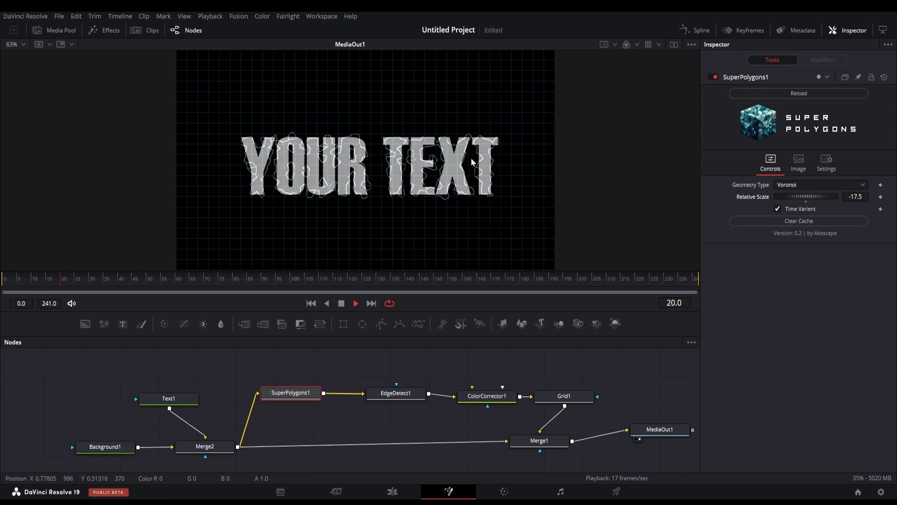
{"action": "scroll", "coordinate": [349, 159], "scroll_direction": "up", "scroll_amount": 3}
{"action": "scroll", "coordinate": [350, 158], "scroll_direction": "down", "scroll_amount": 2}
Step: Try the Mosaic Layers geometry on the title, and settle on Voronoi Layers for SuperPolygons1
{"action": "left_click", "coordinate": [808, 185]}
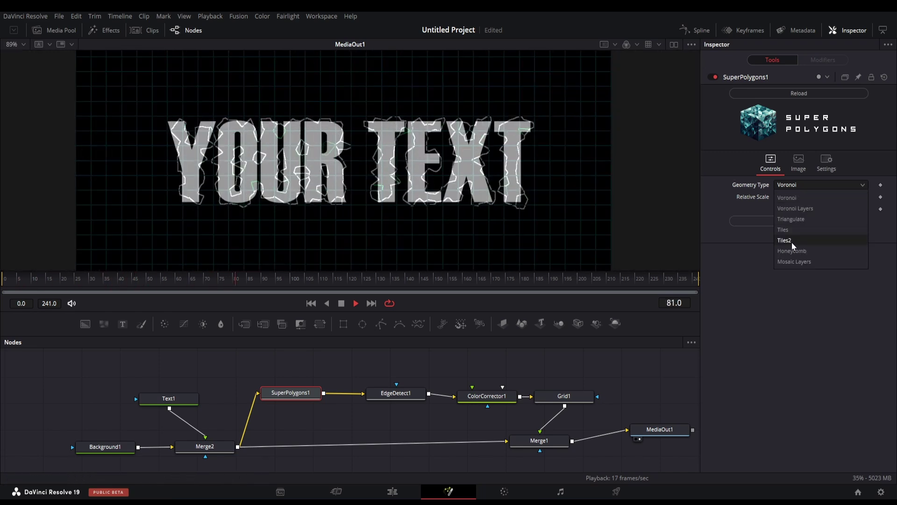
{"action": "left_click", "coordinate": [794, 261]}
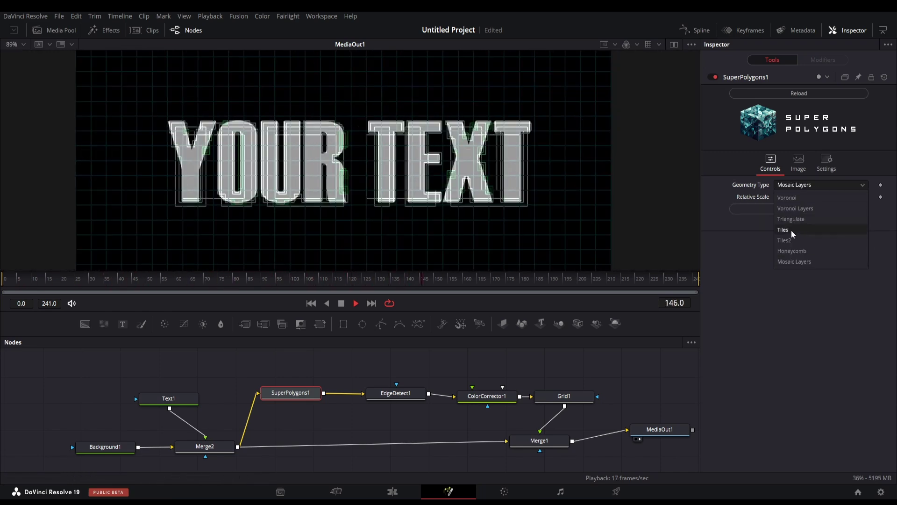
{"action": "left_click", "coordinate": [796, 208]}
{"action": "scroll", "coordinate": [384, 187], "scroll_direction": "down", "scroll_amount": 2}
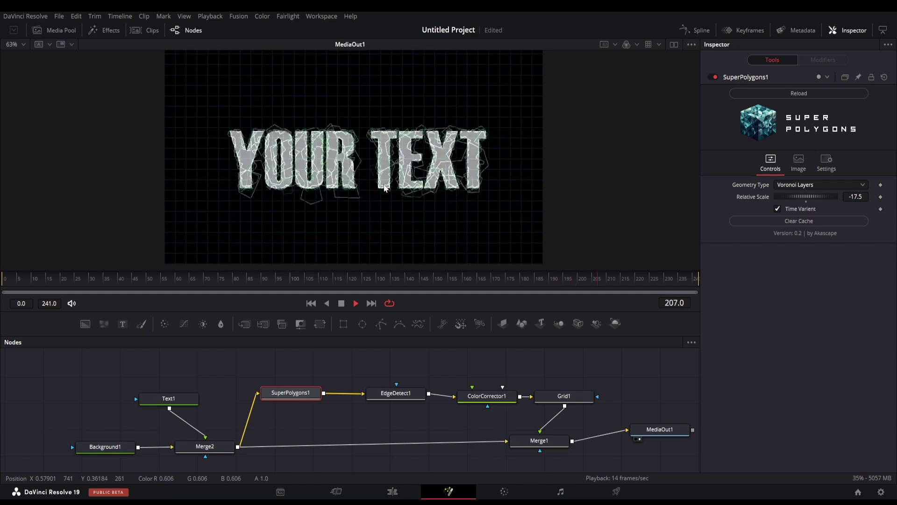